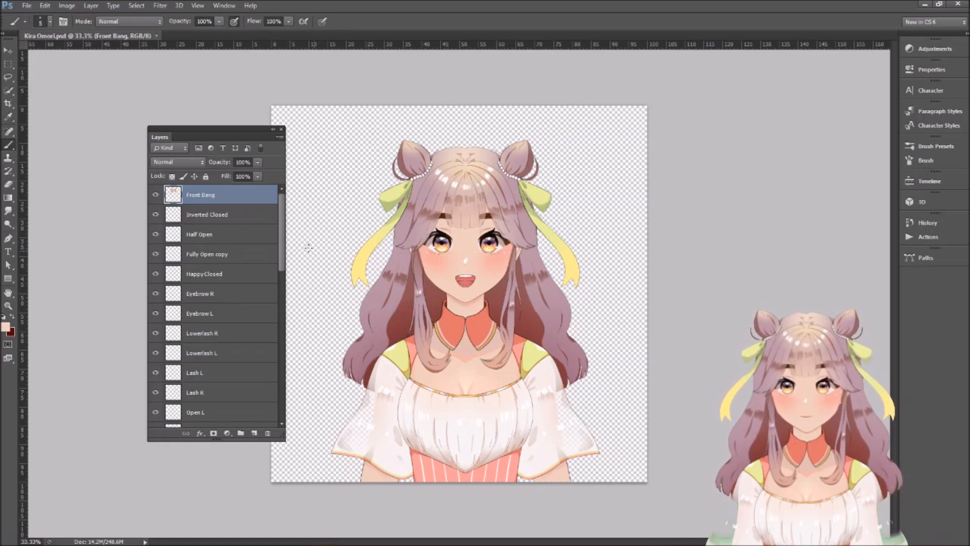
Step: Hide the Front Bang layer briefly and show it again to check which part of the hair it holds
drag(282, 235, 298, 218)
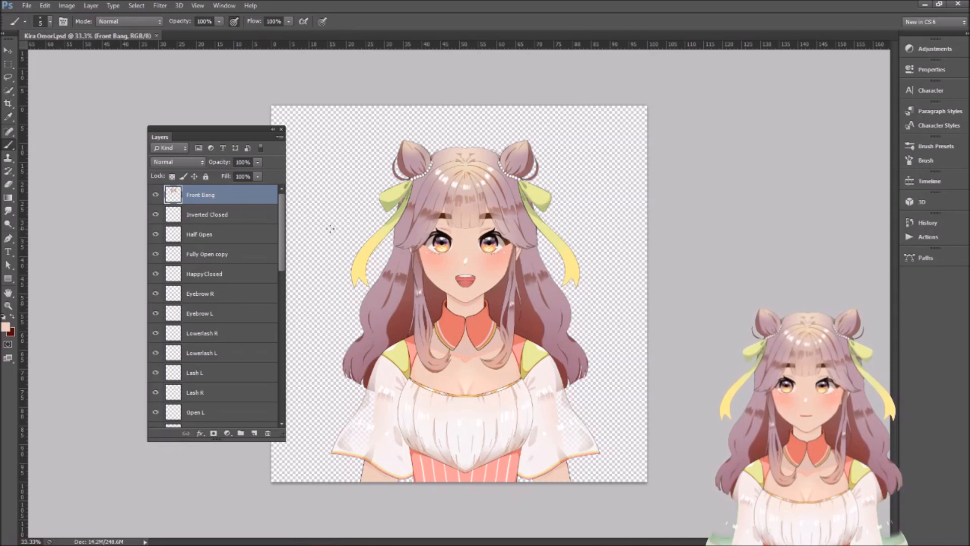
click(156, 195)
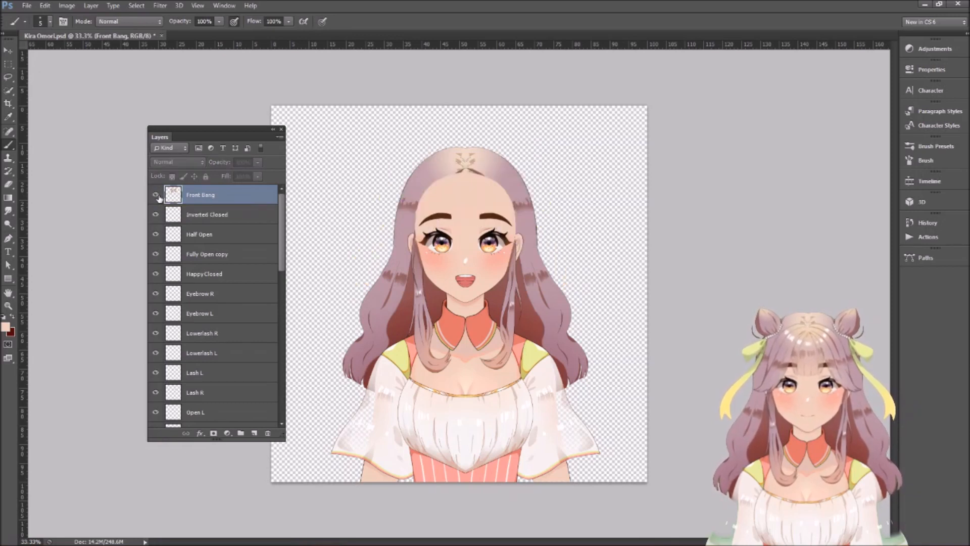
click(156, 195)
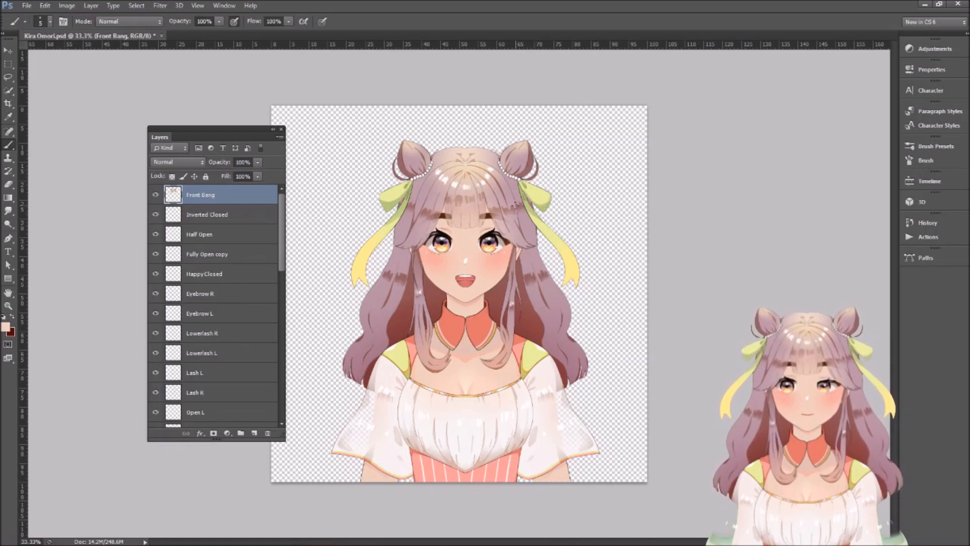
Step: Select the consecutive layers from Inverted Closed through HappyClosed together
click(209, 218)
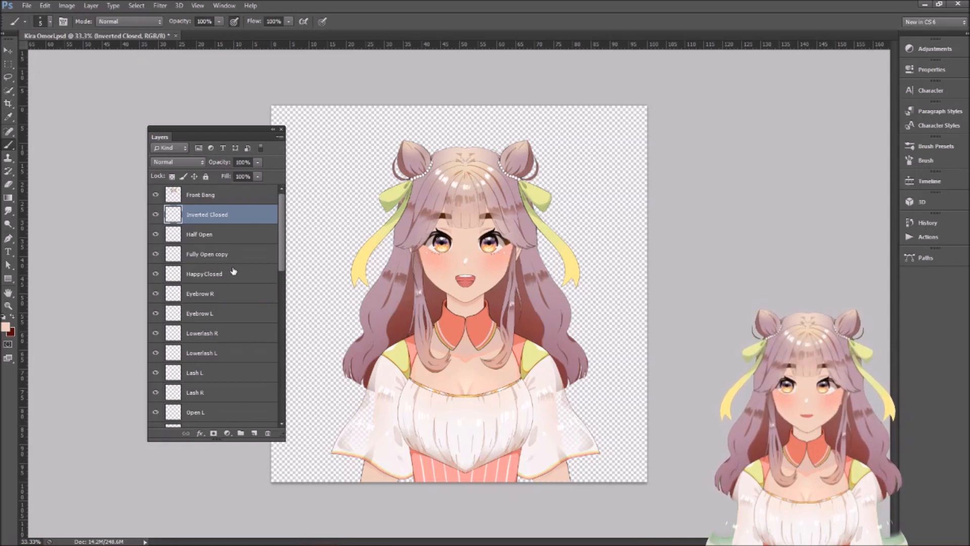
shift+click(218, 276)
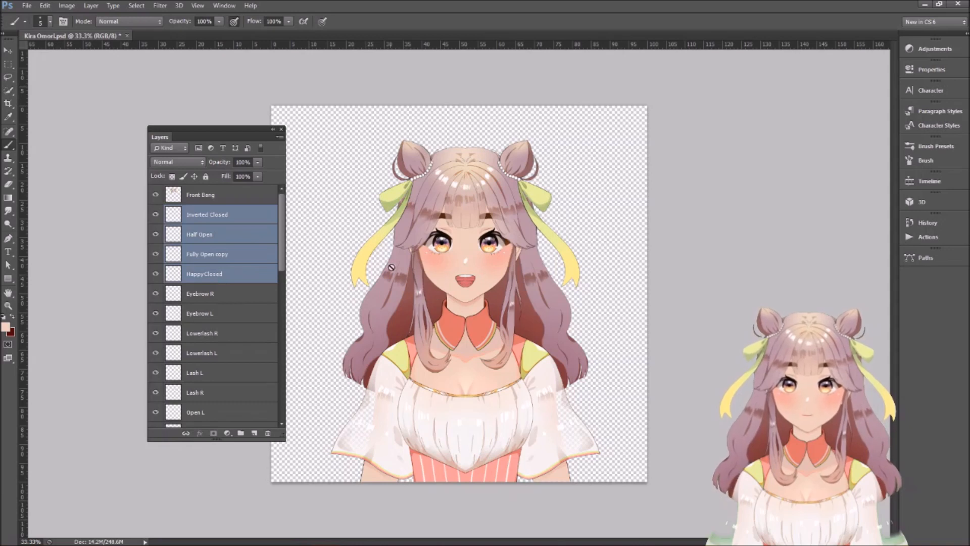
Step: Go through the eyebrow and lower lash layers one at a time, selecting Eyebrow R, Eyebrow L, Lowerlash R and Lowerlash L
click(212, 294)
drag(283, 263, 283, 292)
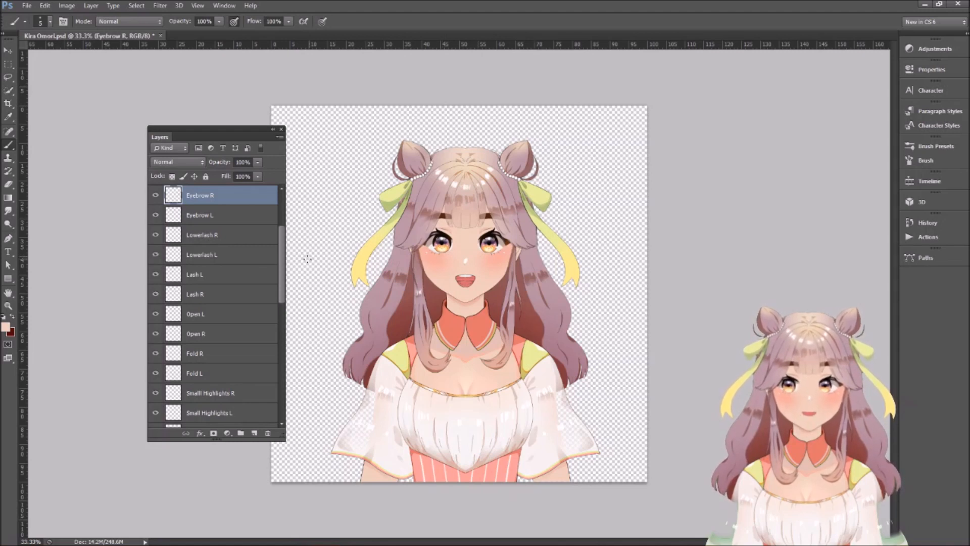
mouse_move(285, 267)
mouse_down()
mouse_move(283, 327)
mouse_move(284, 266)
mouse_up()
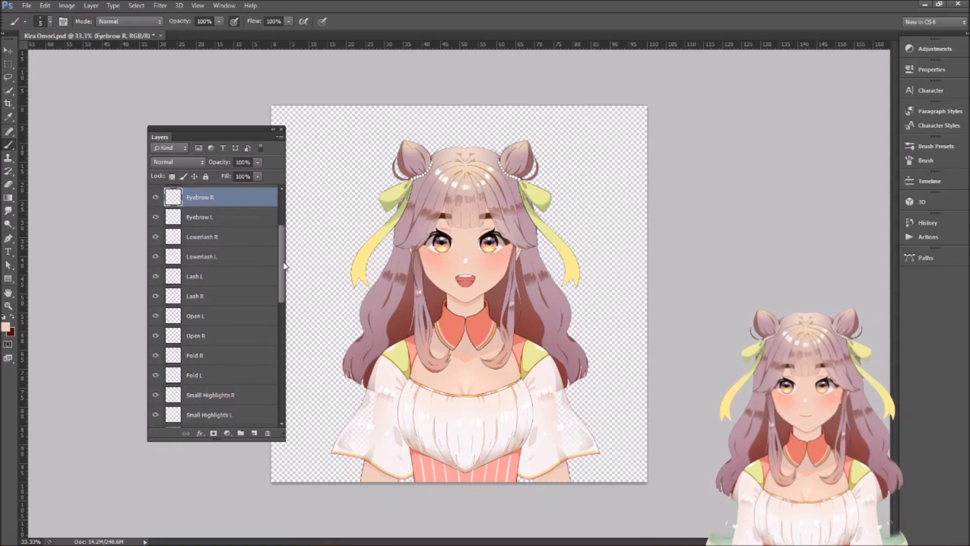
click(237, 221)
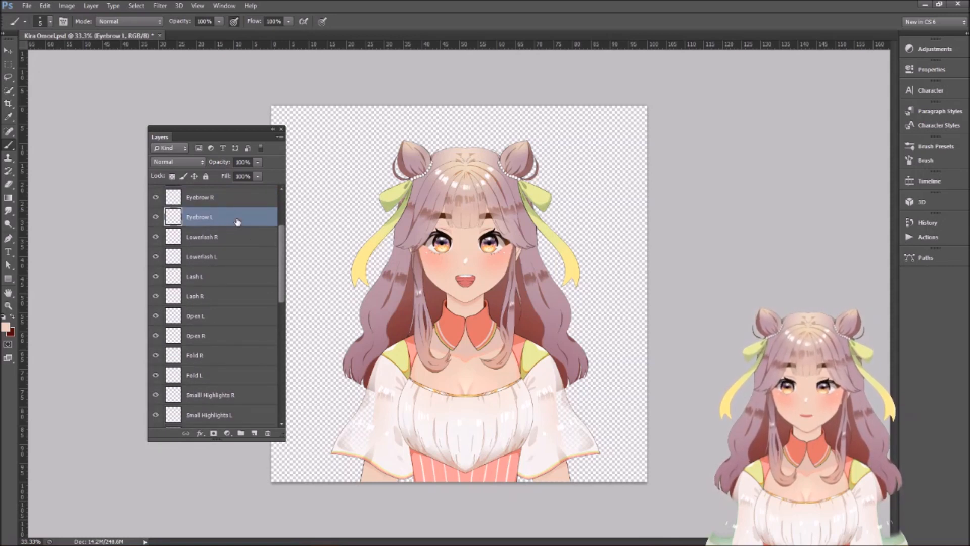
click(230, 204)
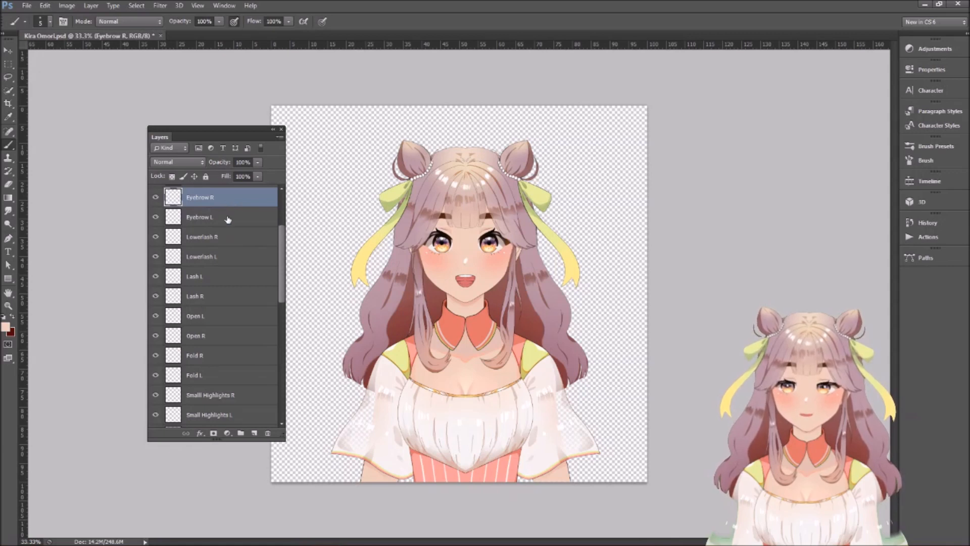
click(228, 219)
click(230, 244)
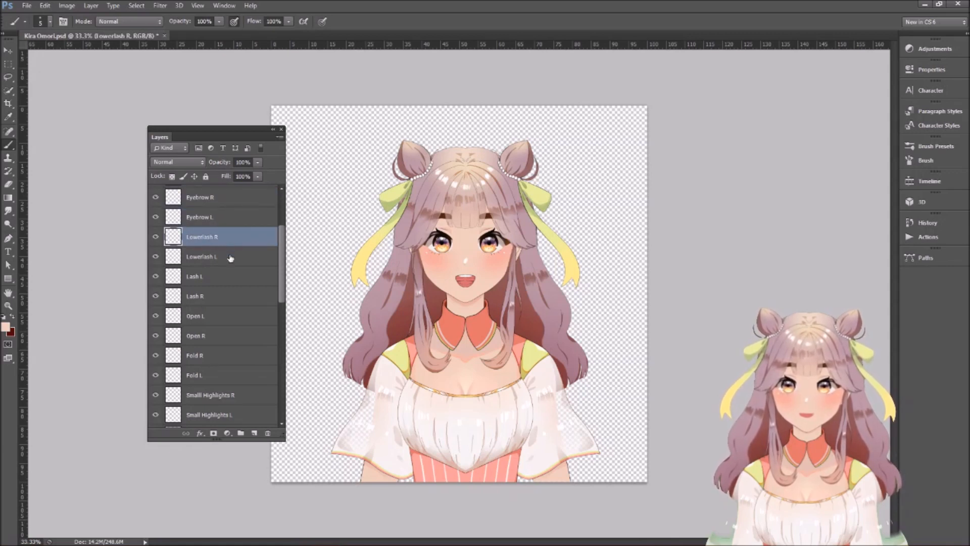
click(230, 258)
Step: Return to the Eyebrow L layer and hide the Front Bang layer to expose the forehead and eyebrows
click(230, 200)
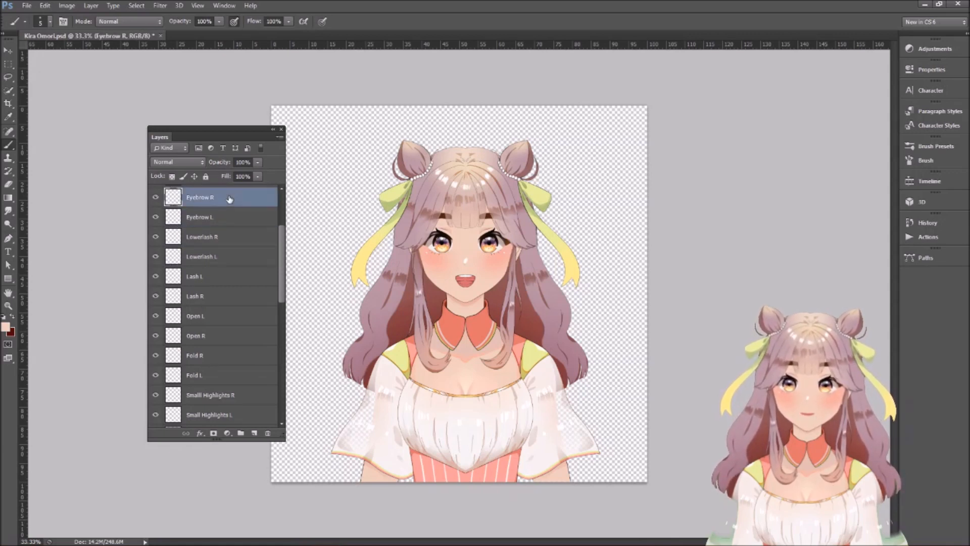
click(230, 217)
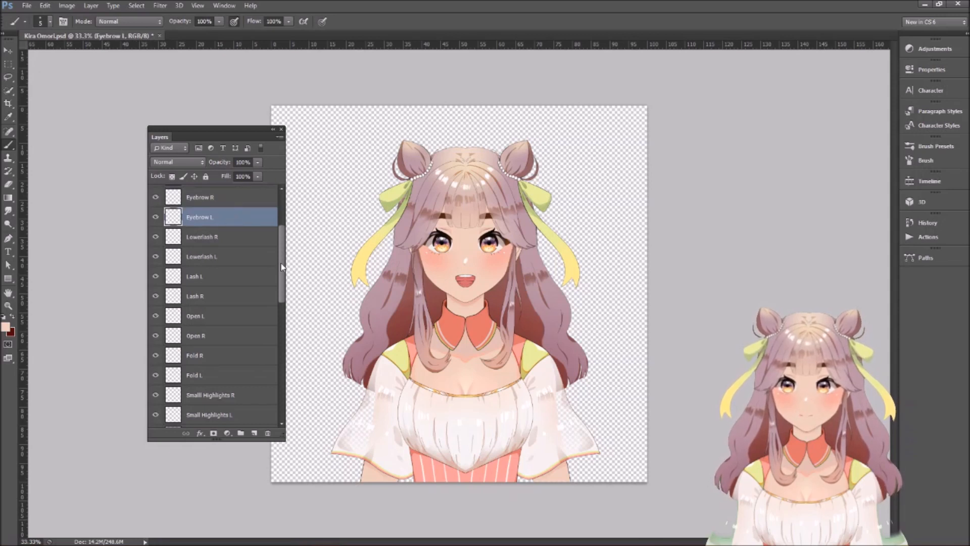
scroll(208, 212, up, 5)
click(156, 195)
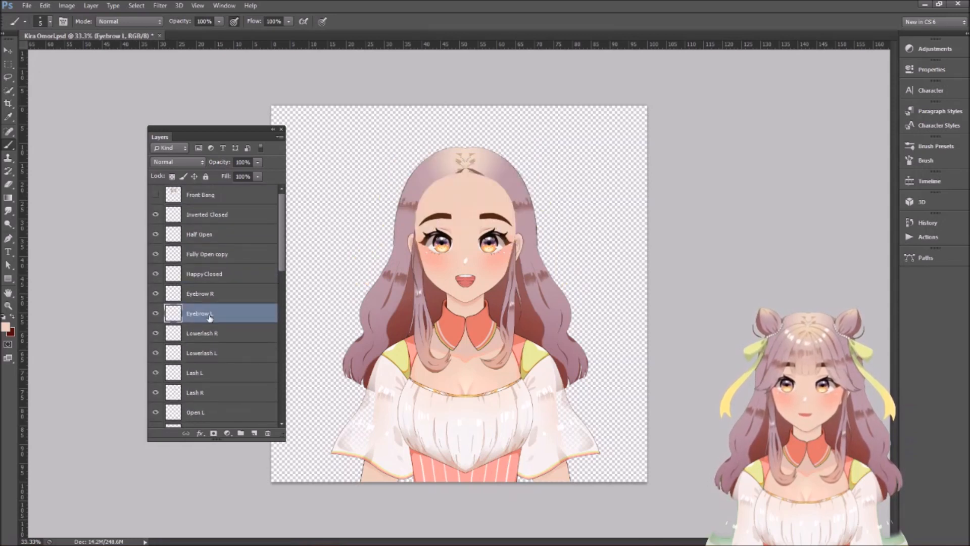
Step: Examine the eyelashes up close by hiding and reshowing the Lash L layer and the Open L layer
drag(278, 259, 286, 299)
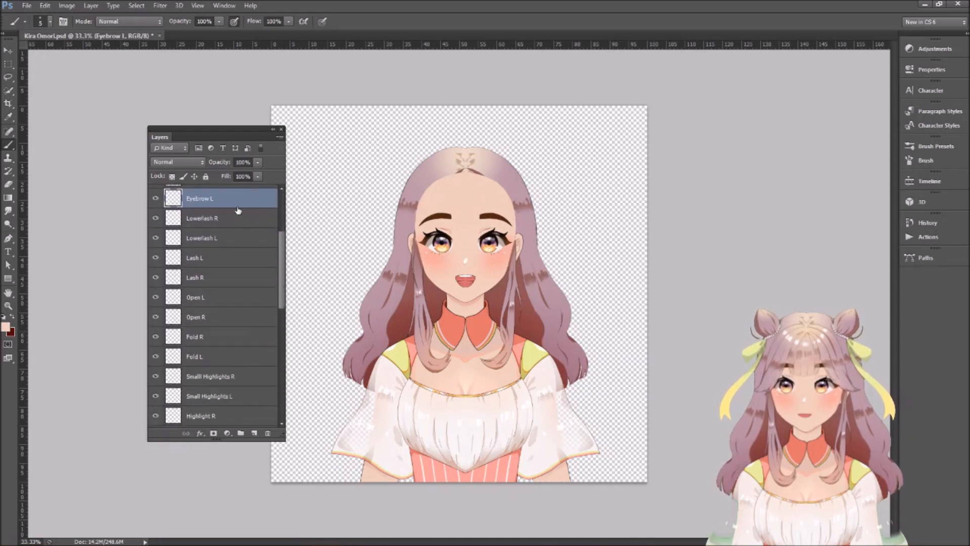
drag(282, 250, 284, 247)
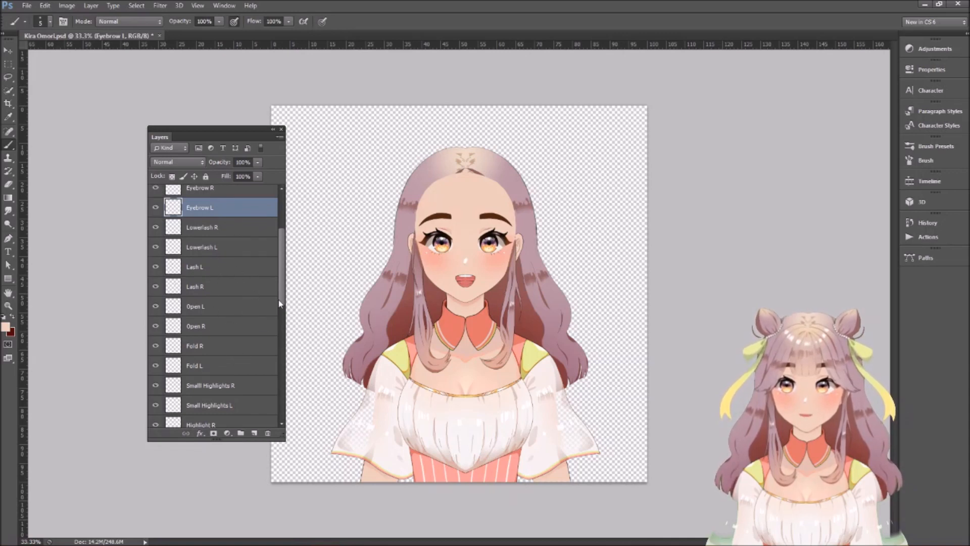
drag(281, 304, 282, 348)
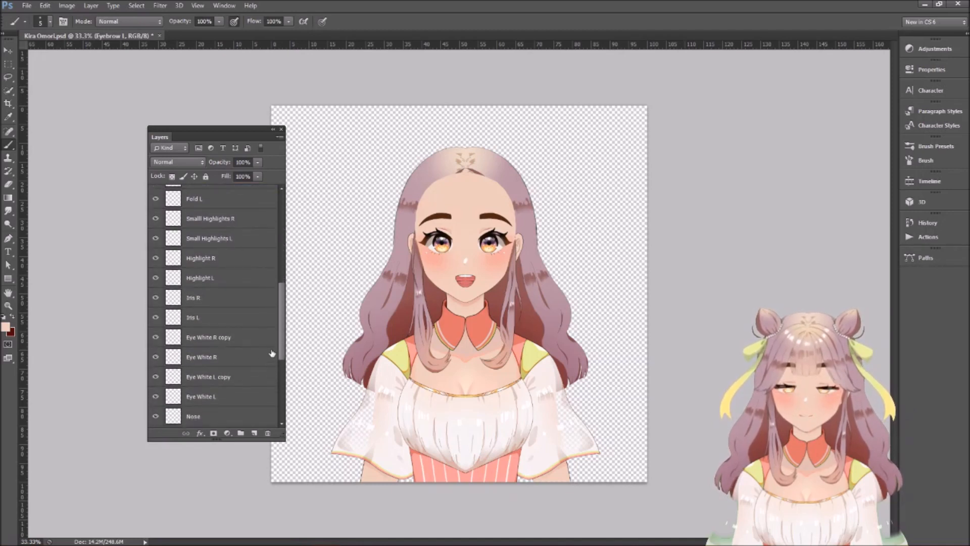
scroll(232, 276, up, 5)
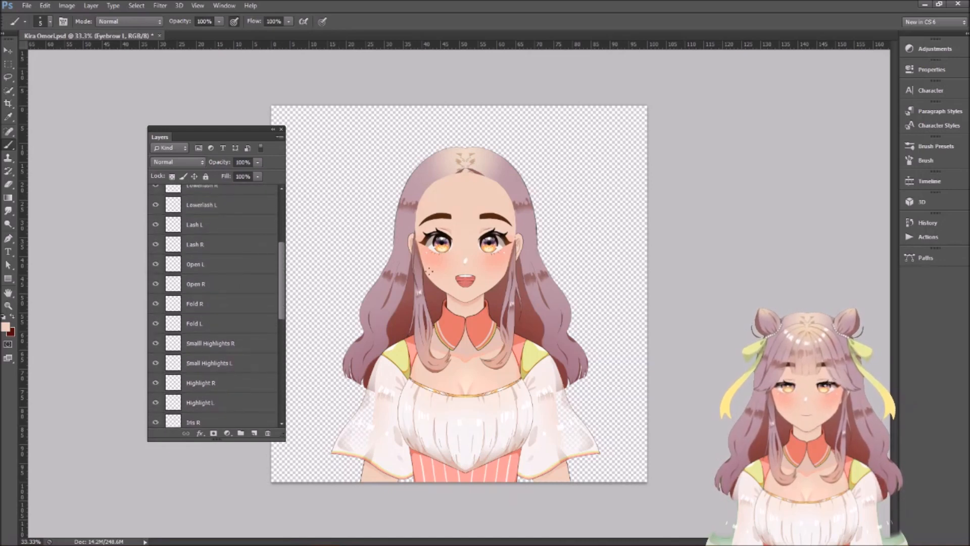
scroll(442, 249, down, 1)
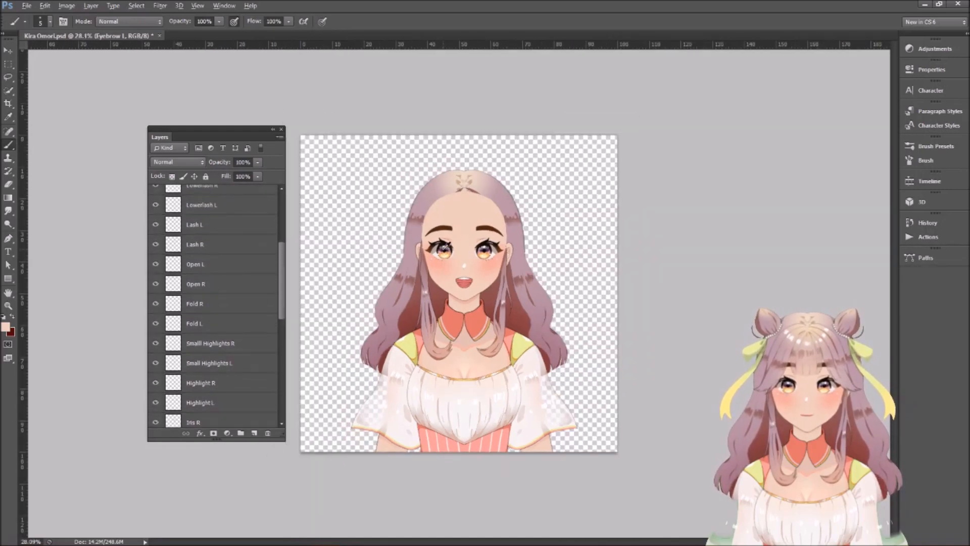
scroll(459, 276, up, 4)
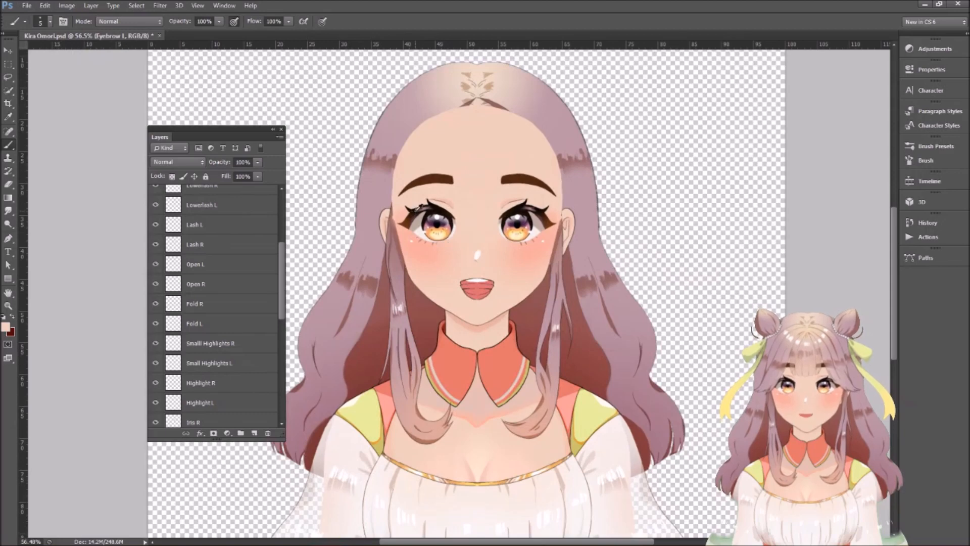
scroll(410, 212, up, 2)
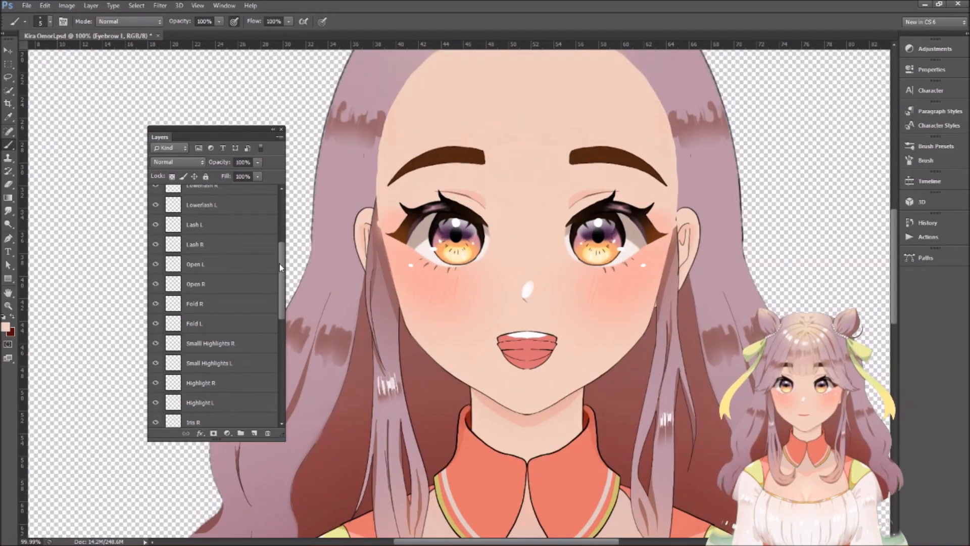
drag(280, 265, 280, 260)
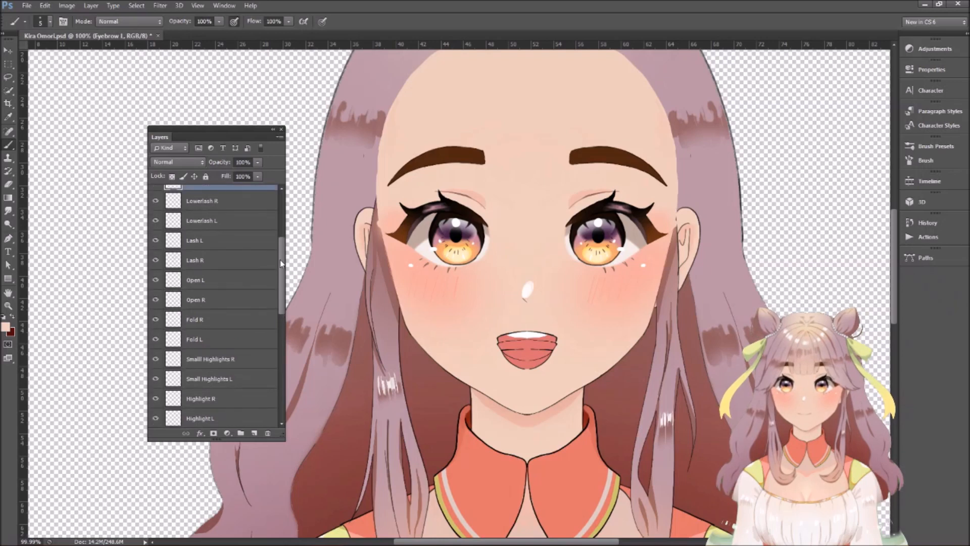
click(156, 241)
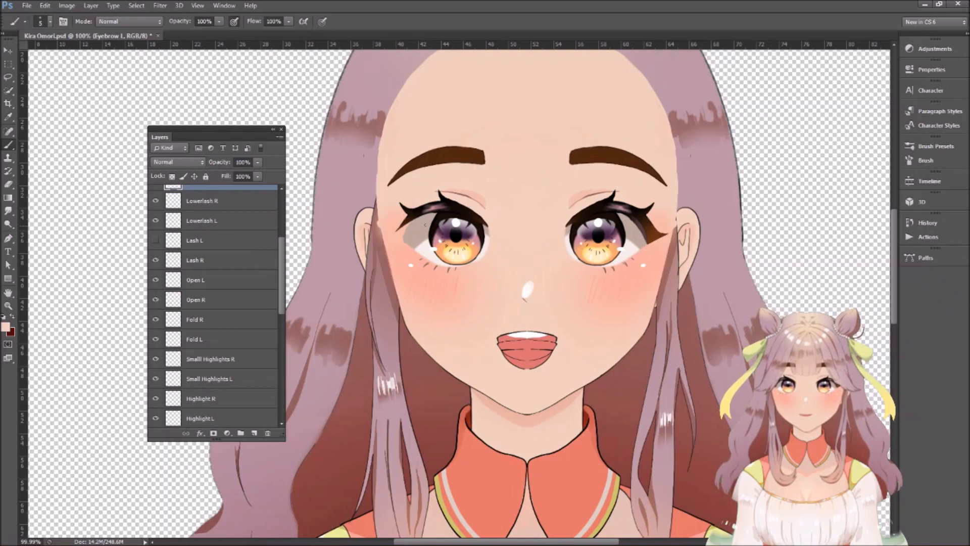
click(155, 241)
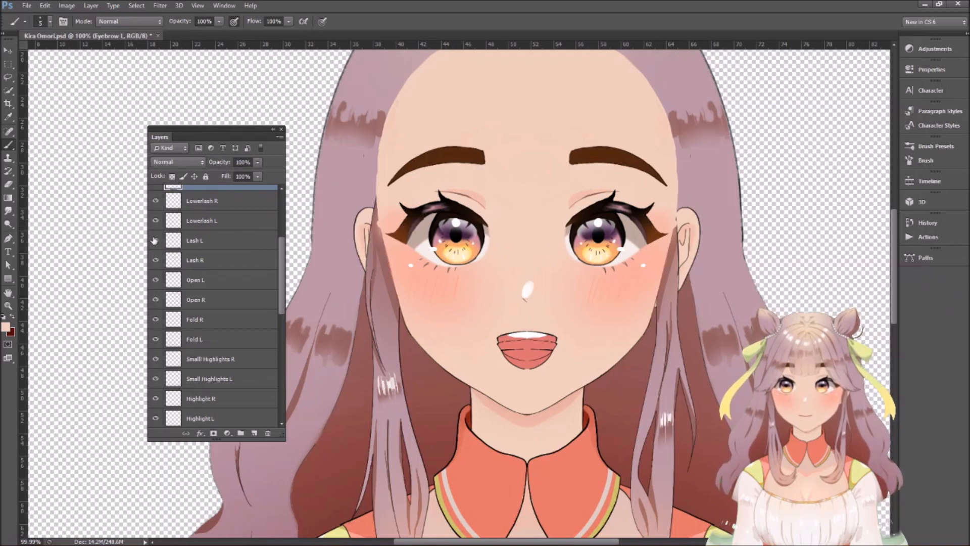
click(156, 280)
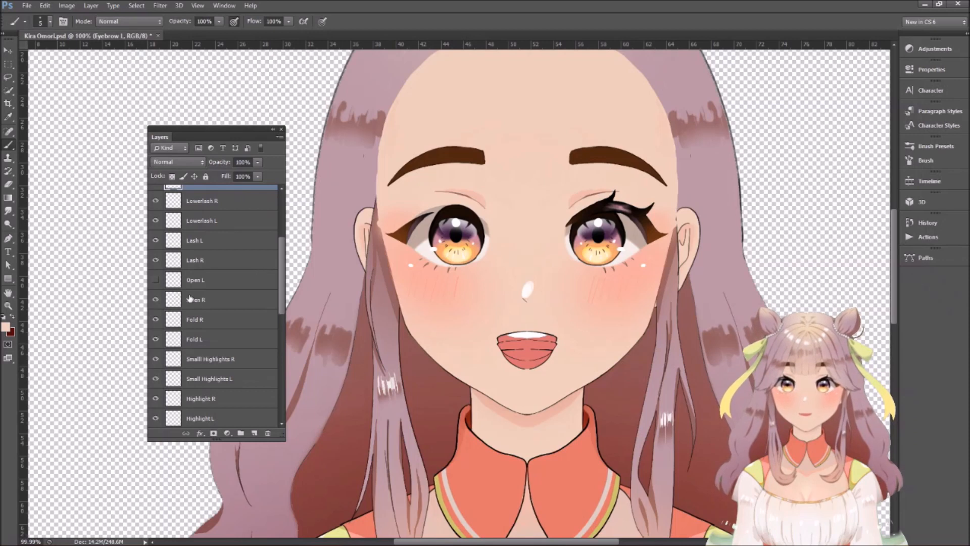
click(155, 281)
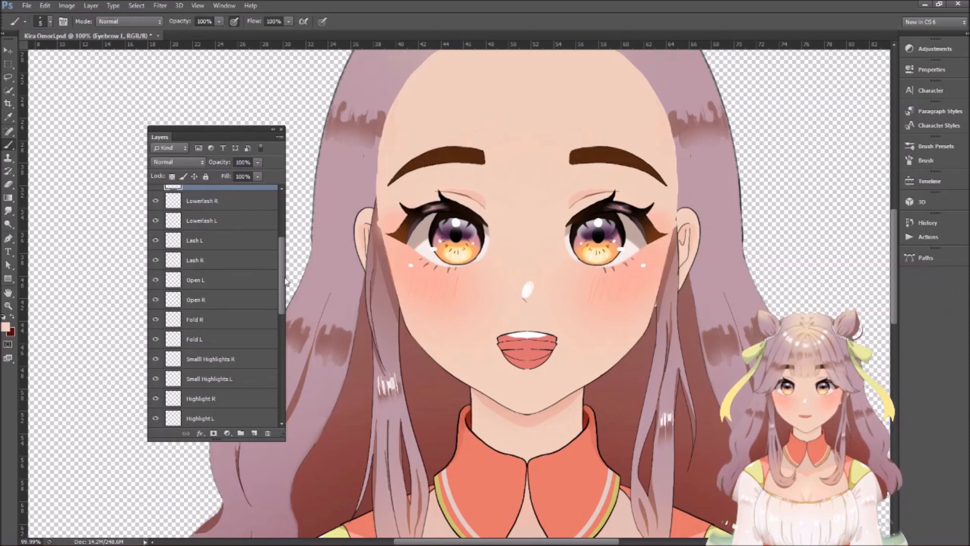
Step: Look over the remaining eye layers and check the Nose and Side Hair layers by switching their visibility off and on
scroll(283, 283, down, 1)
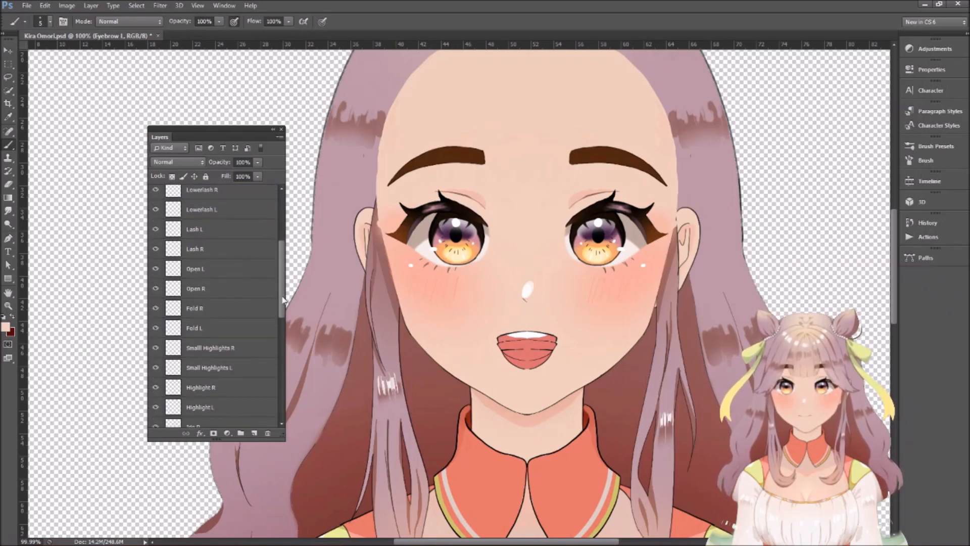
scroll(283, 309, down, 2)
scroll(282, 307, down, 1)
scroll(282, 309, up, 5)
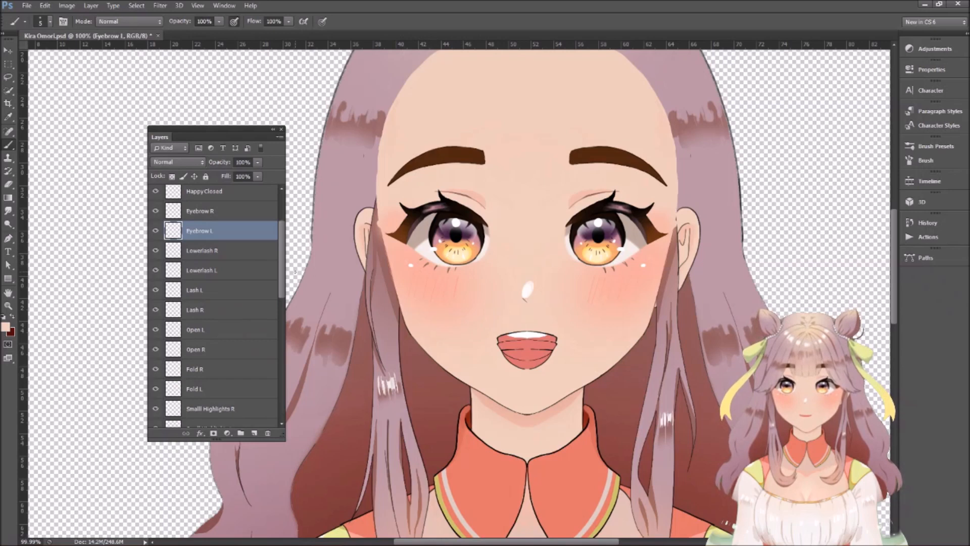
mouse_move(282, 269)
mouse_down()
mouse_move(281, 255)
mouse_move(283, 273)
mouse_up()
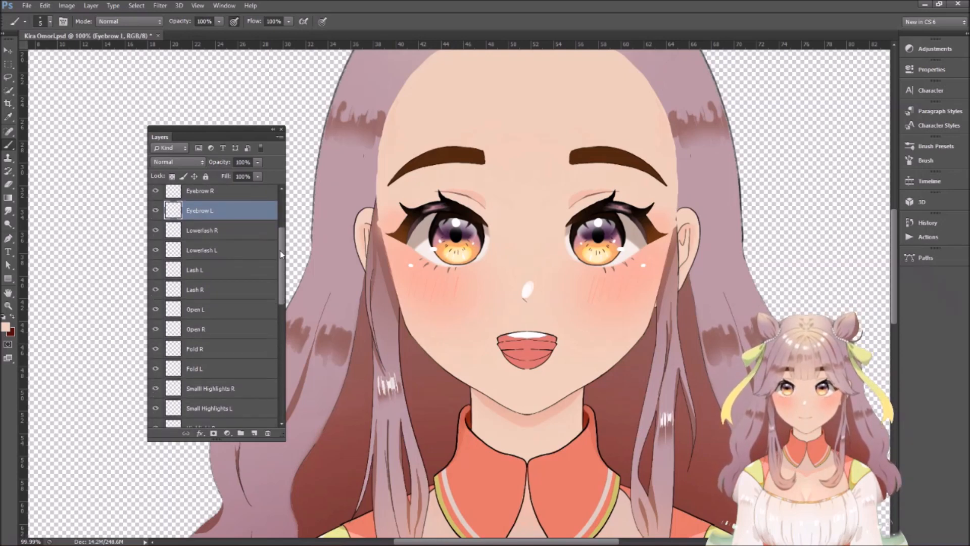
scroll(282, 275, up, 1)
drag(283, 266, 281, 367)
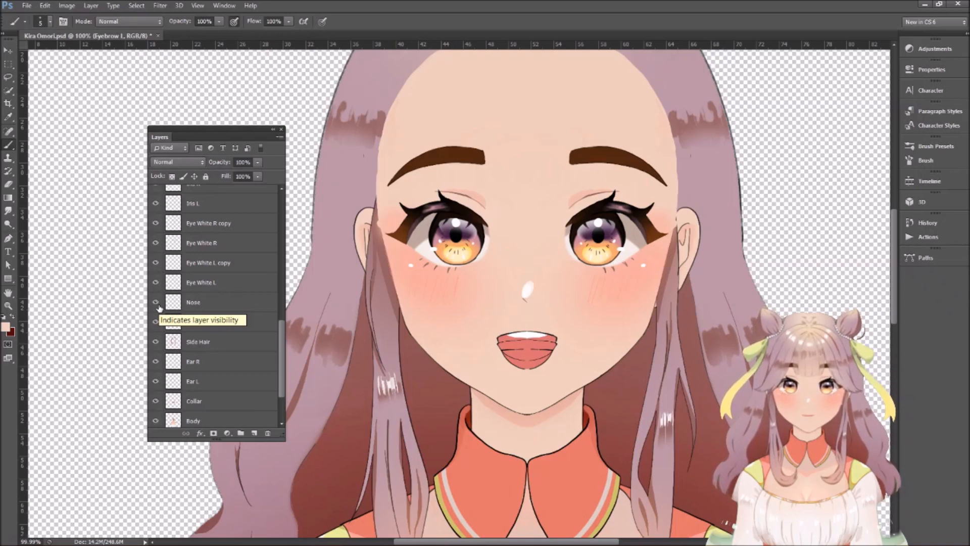
click(157, 304)
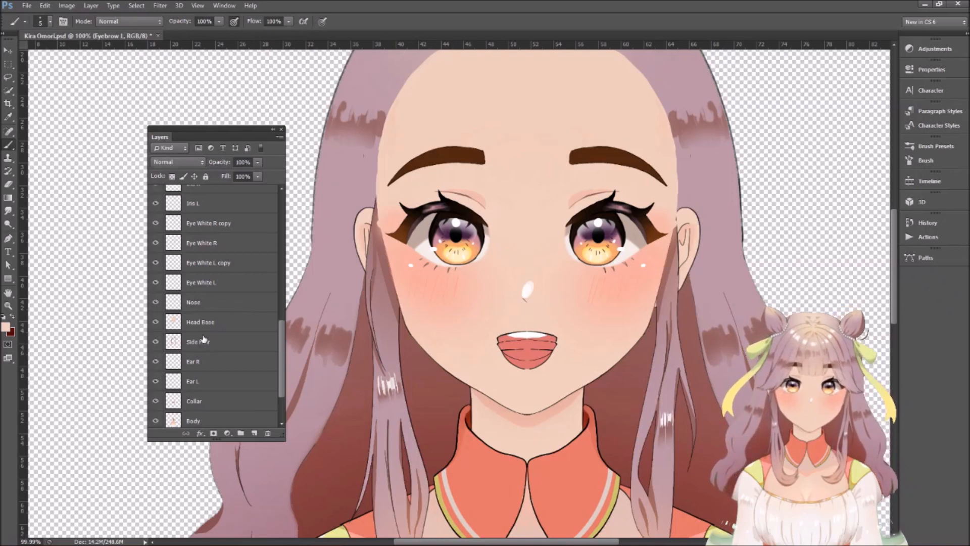
click(156, 343)
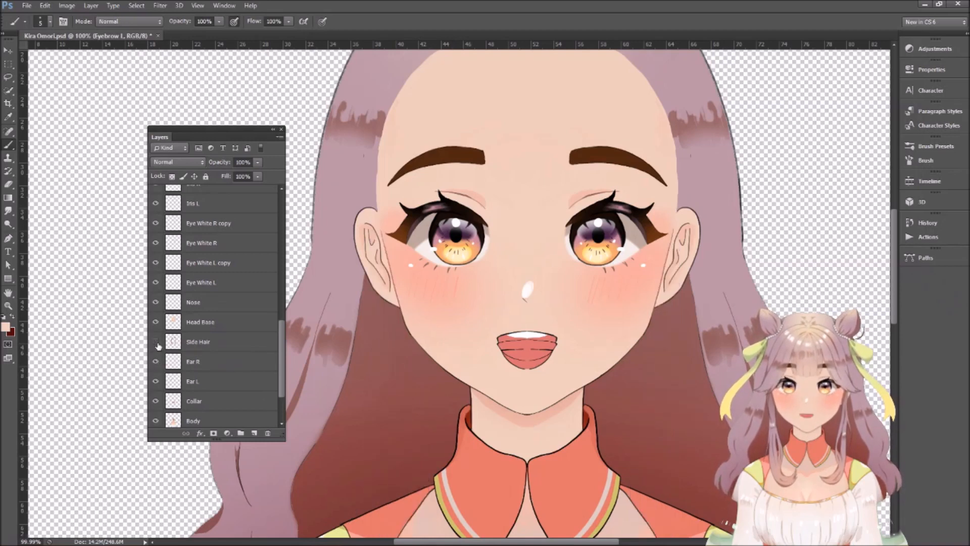
click(157, 342)
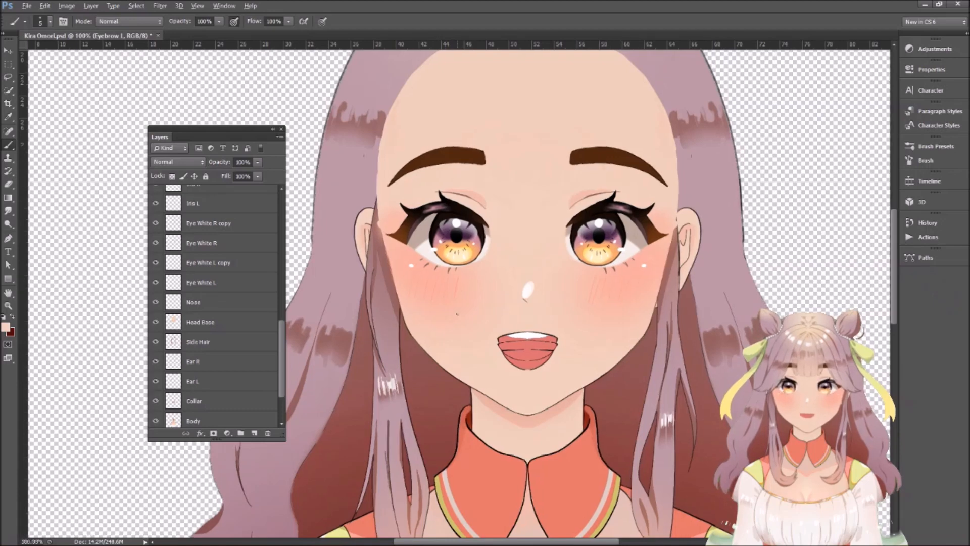
Step: Check the Ear L and Body layers with more of the character in view by hiding and reshowing each one
scroll(457, 314, down, 2)
scroll(461, 310, down, 4)
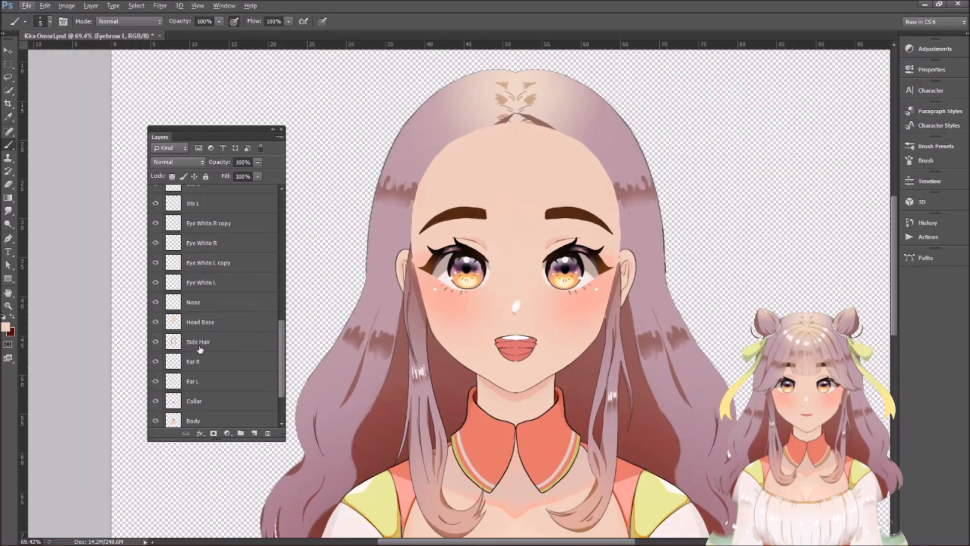
click(155, 381)
click(156, 381)
drag(281, 365, 281, 385)
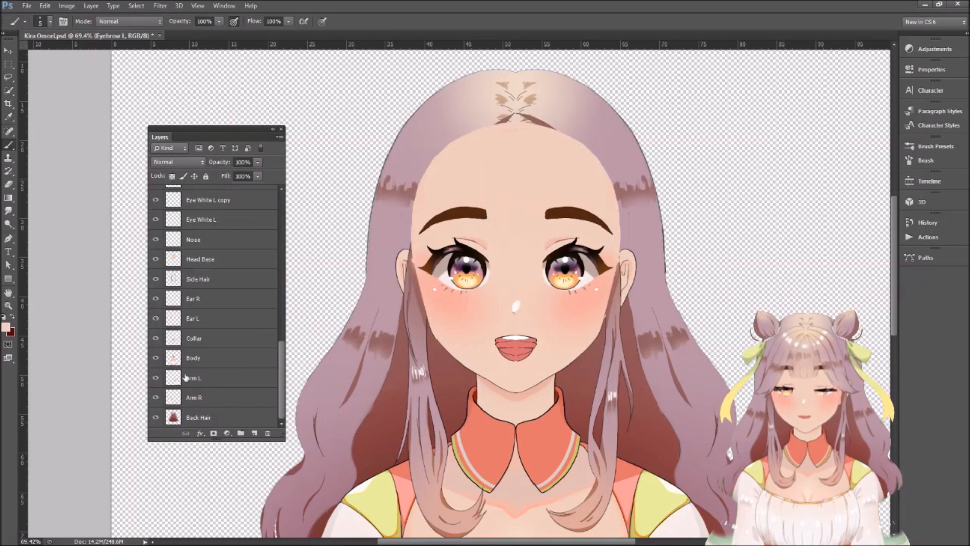
click(156, 358)
click(155, 358)
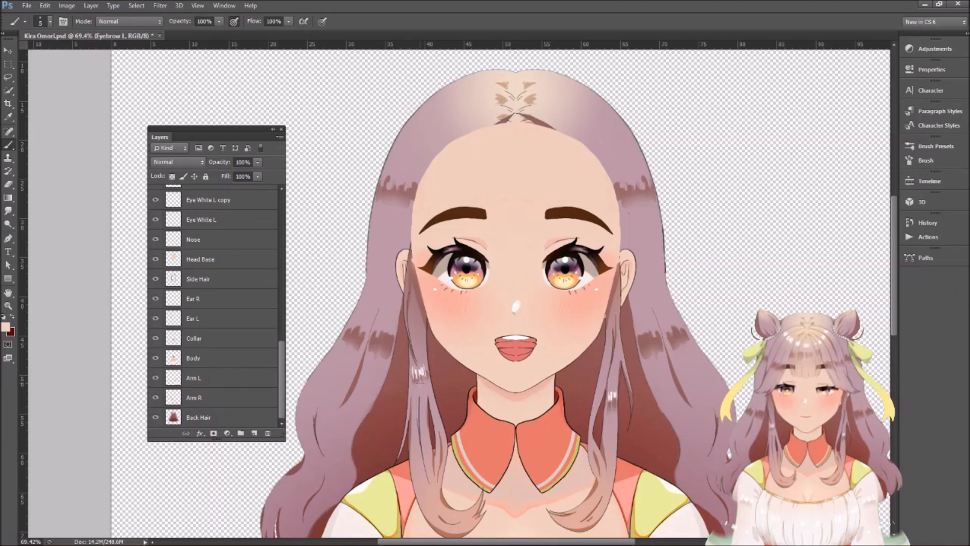
Step: Check the Arm L and Arm R layers with the whole figure in view by hiding and reshowing each one
scroll(392, 364, down, 3)
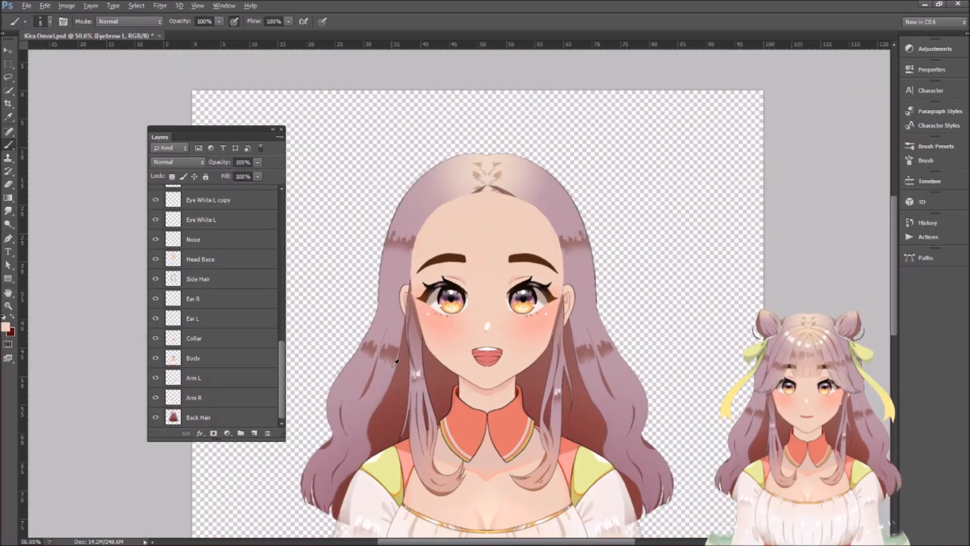
scroll(395, 361, down, 1)
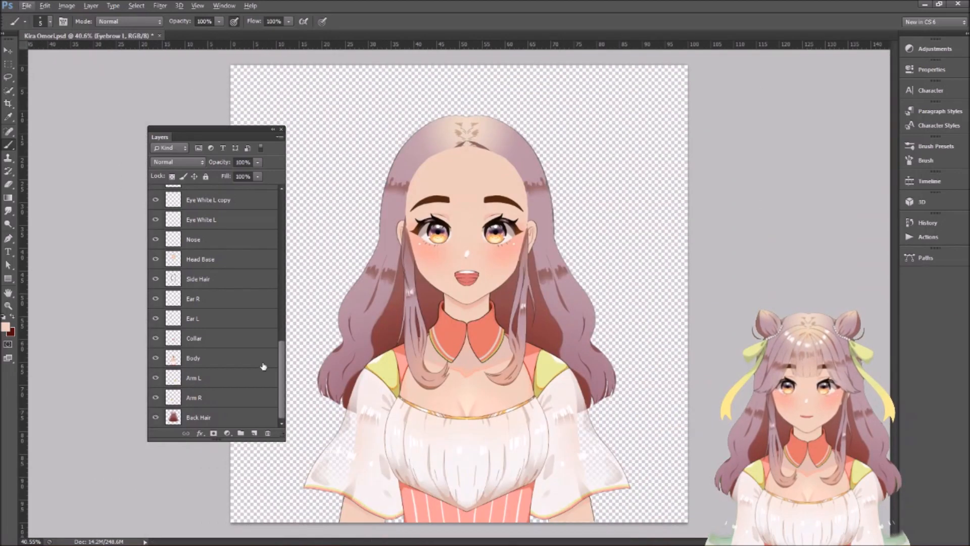
click(156, 378)
click(156, 398)
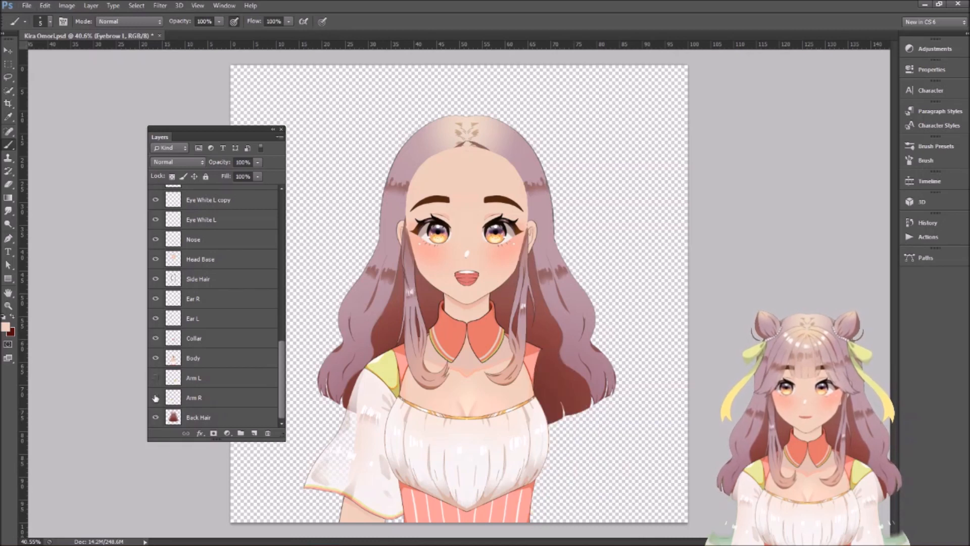
click(156, 397)
click(156, 378)
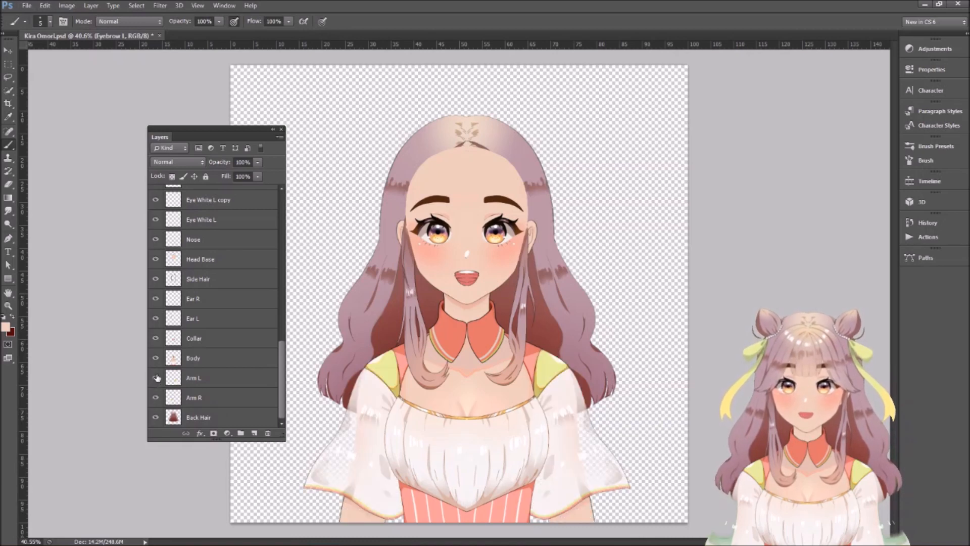
Step: Check the Back Hair layer by hiding and reshowing it, and make the Front Bang layer visible again
click(157, 417)
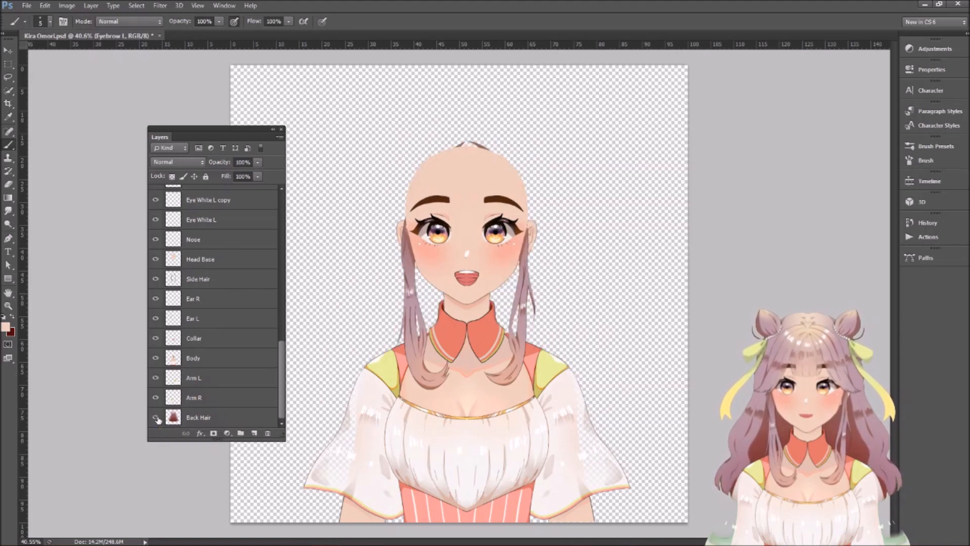
click(156, 418)
drag(282, 382, 286, 223)
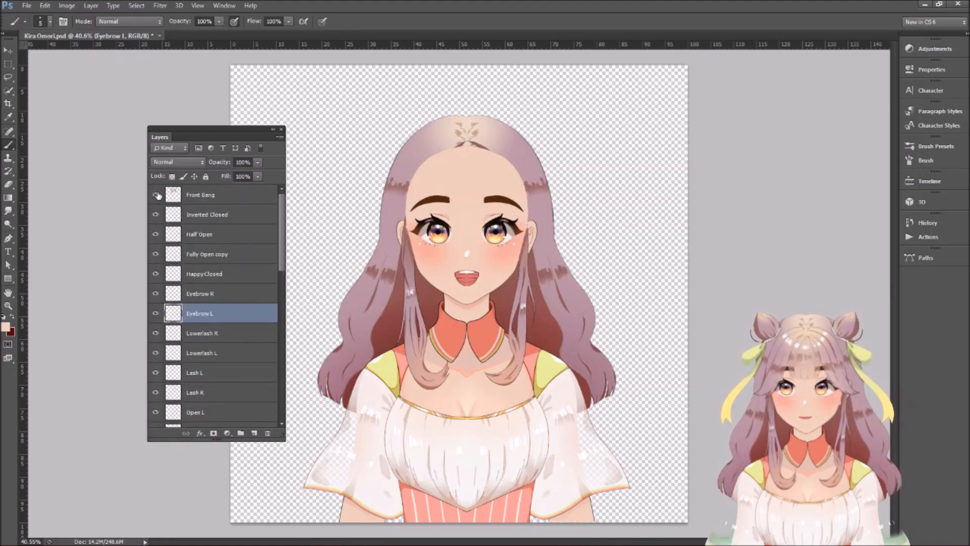
click(156, 195)
drag(282, 228, 282, 384)
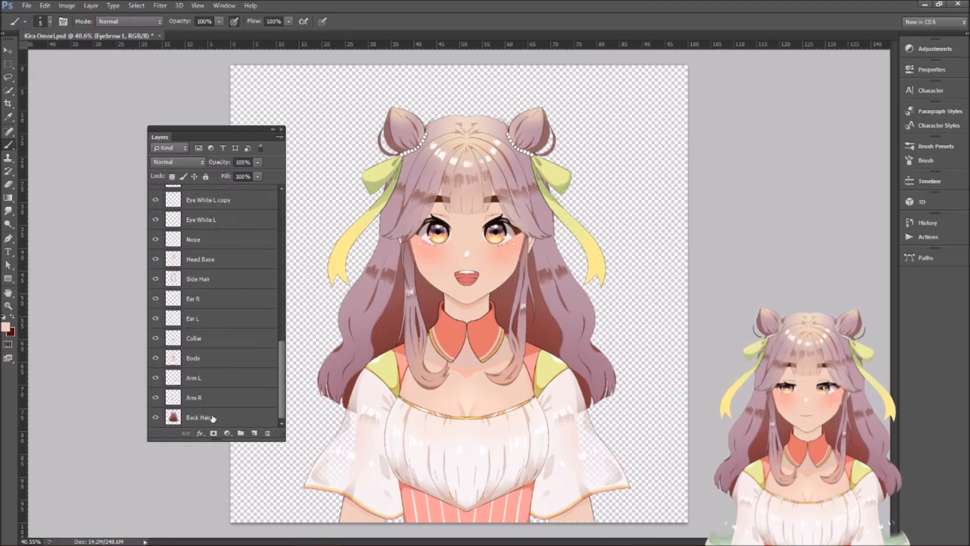
click(213, 418)
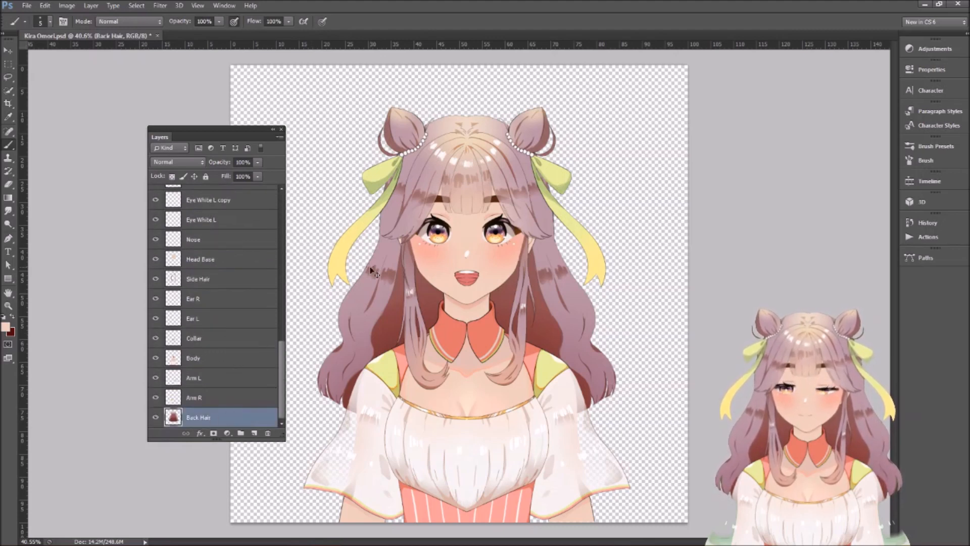
drag(376, 277, 278, 198)
key(ctrl+z)
drag(383, 290, 274, 253)
key(ctrl+z)
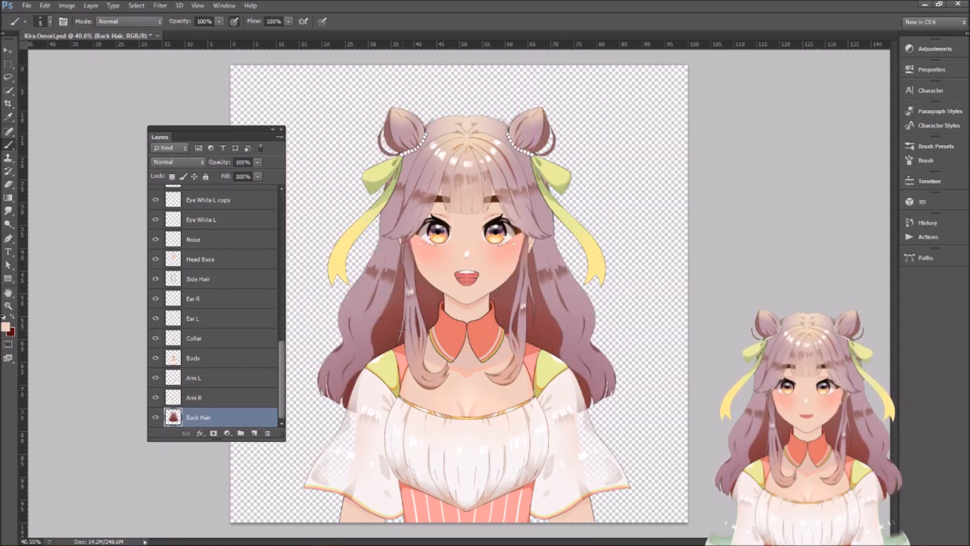
mouse_move(376, 331)
mouse_down()
mouse_move(311, 297)
mouse_move(298, 281)
mouse_move(316, 276)
mouse_move(297, 271)
mouse_move(364, 319)
mouse_up()
key(ctrl+z)
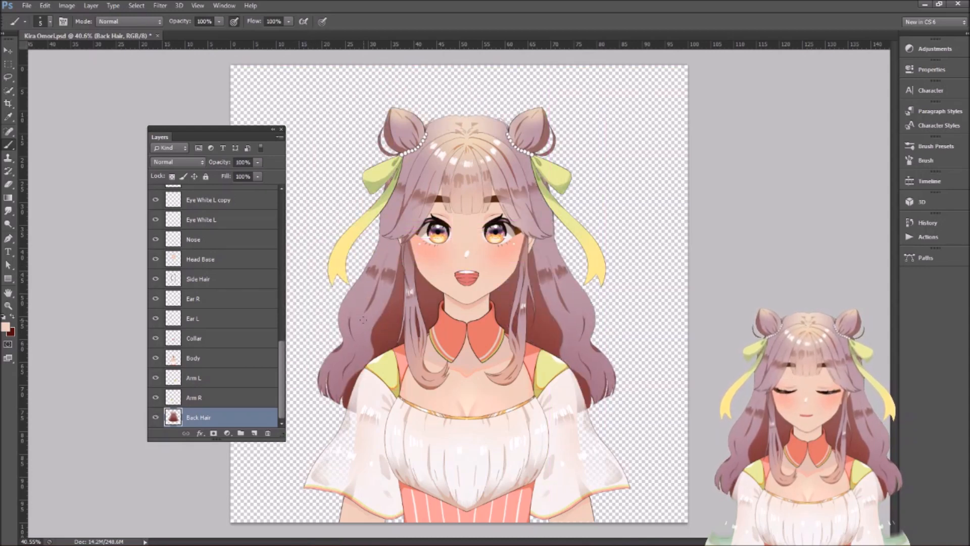
Step: Go through the Front Bang, Inverted Closed, Half Open, Fully Open copy and Happy Closed layers by selecting them in turn
drag(285, 361, 281, 232)
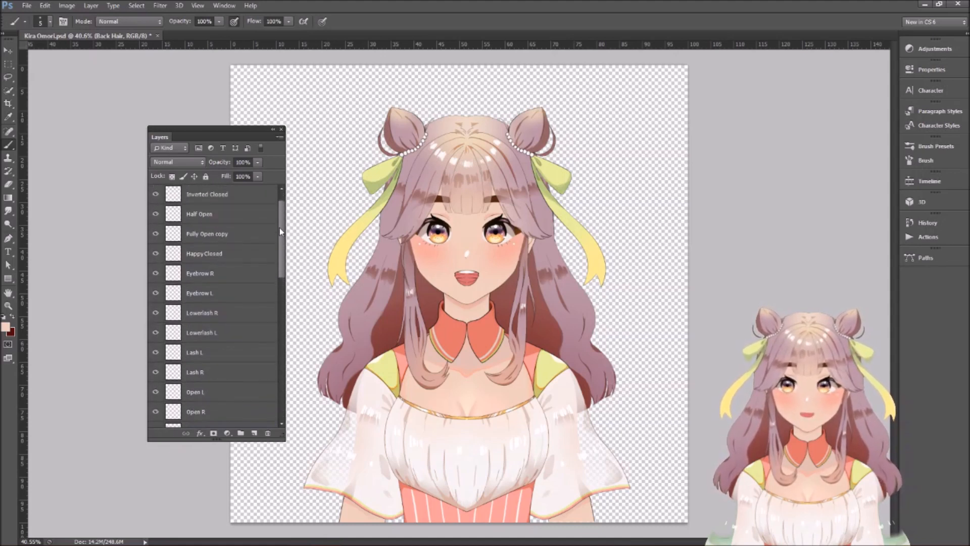
drag(281, 235, 285, 215)
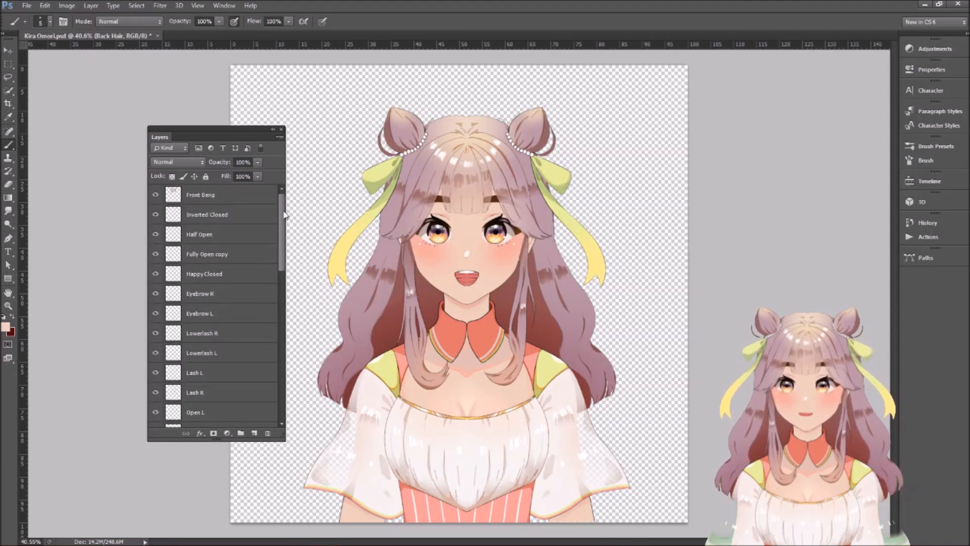
click(248, 199)
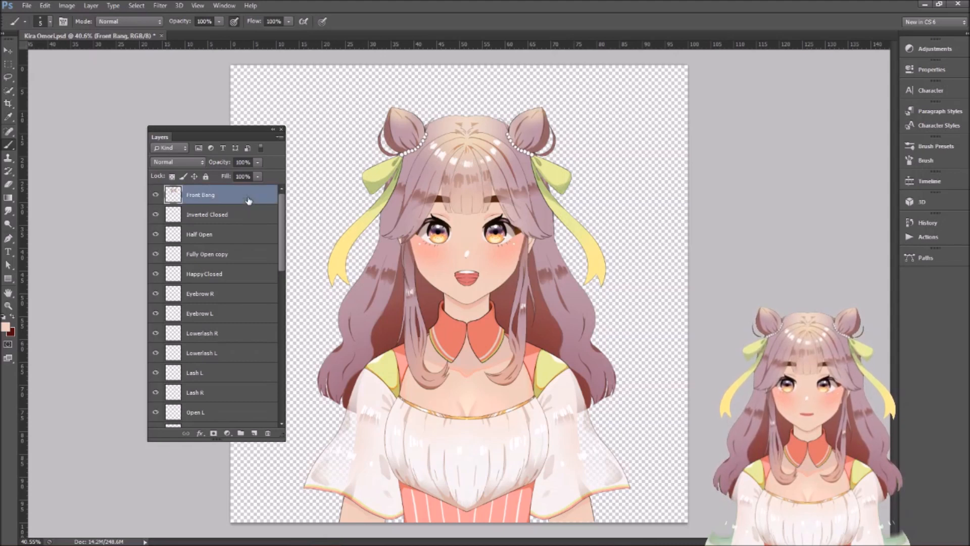
click(245, 216)
click(254, 236)
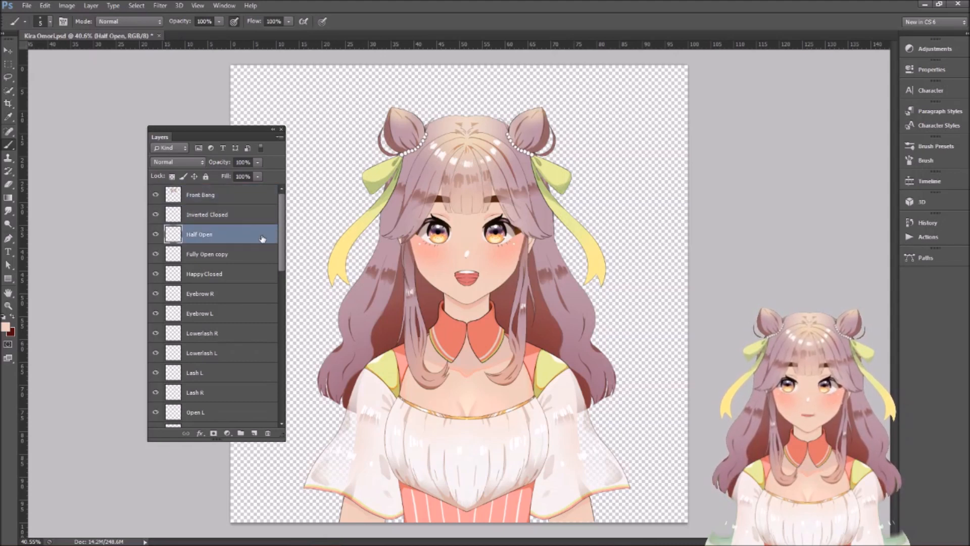
drag(284, 244, 283, 219)
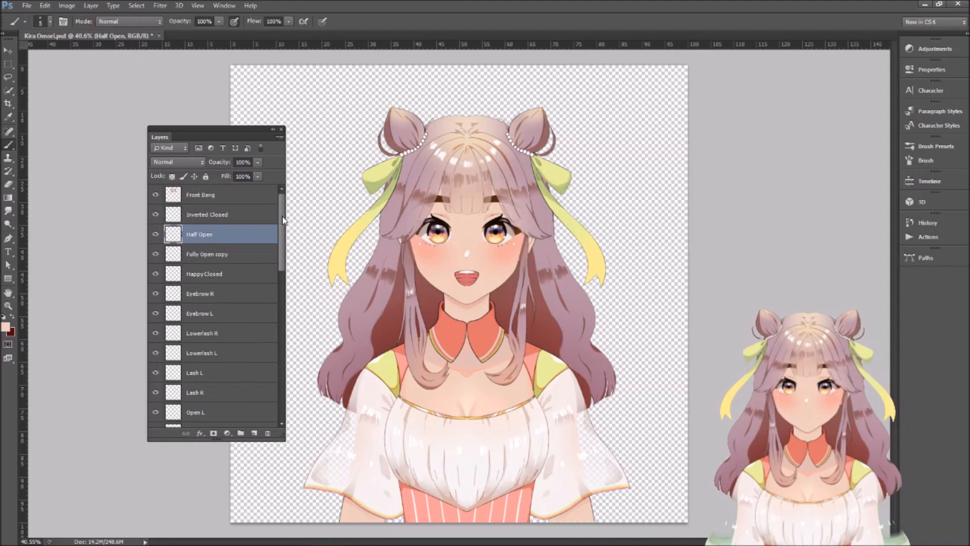
click(255, 202)
click(254, 217)
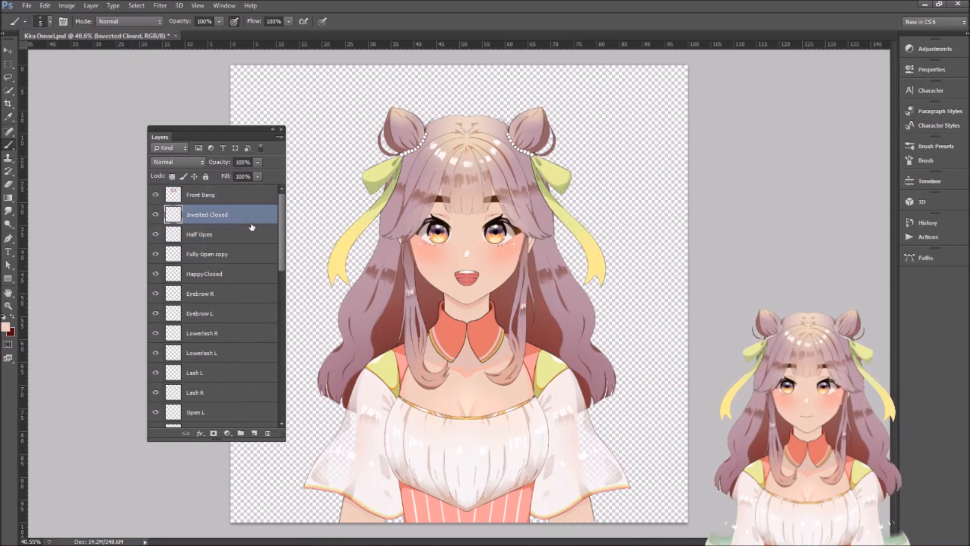
click(251, 235)
click(248, 255)
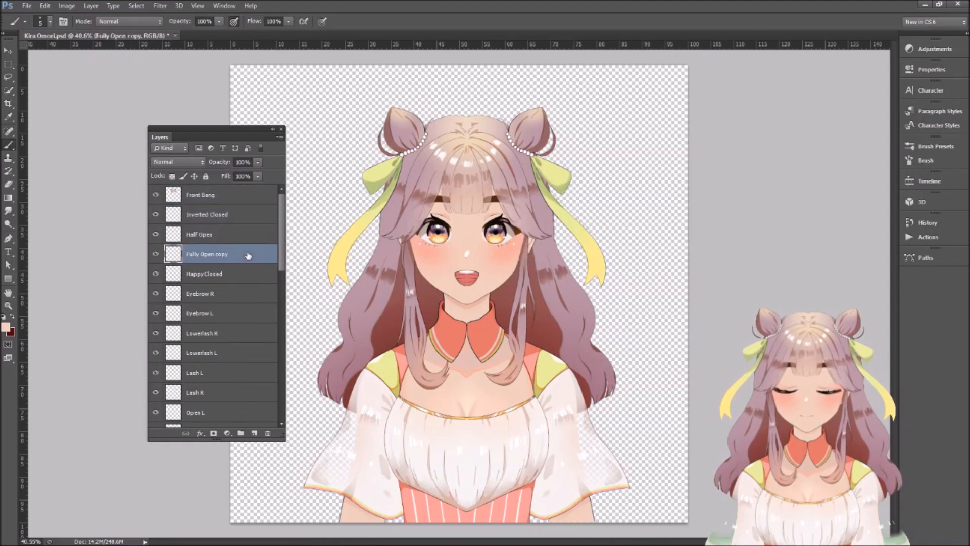
click(247, 277)
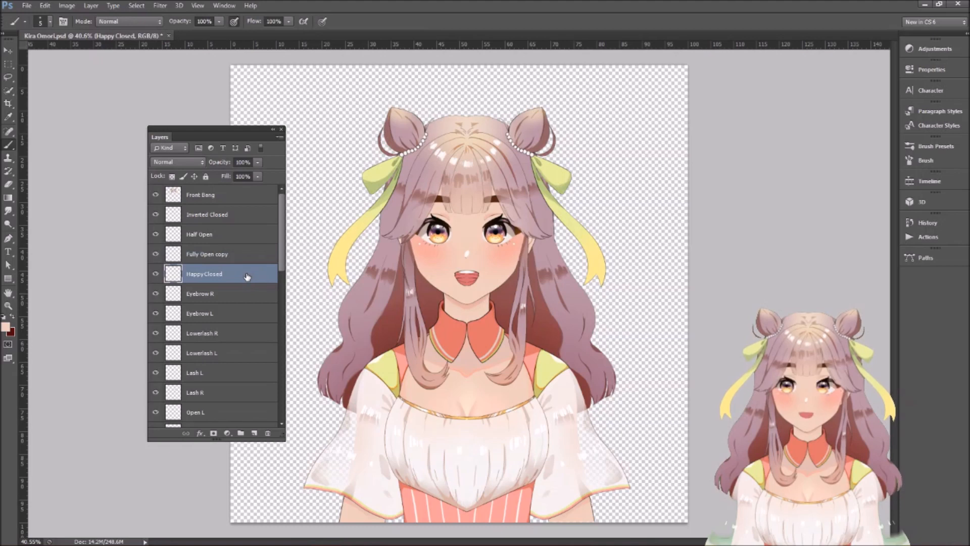
Step: Review the layers from Front Bang to Fully Open copy once more and look over the rest of the stack down to Back Hair
click(256, 197)
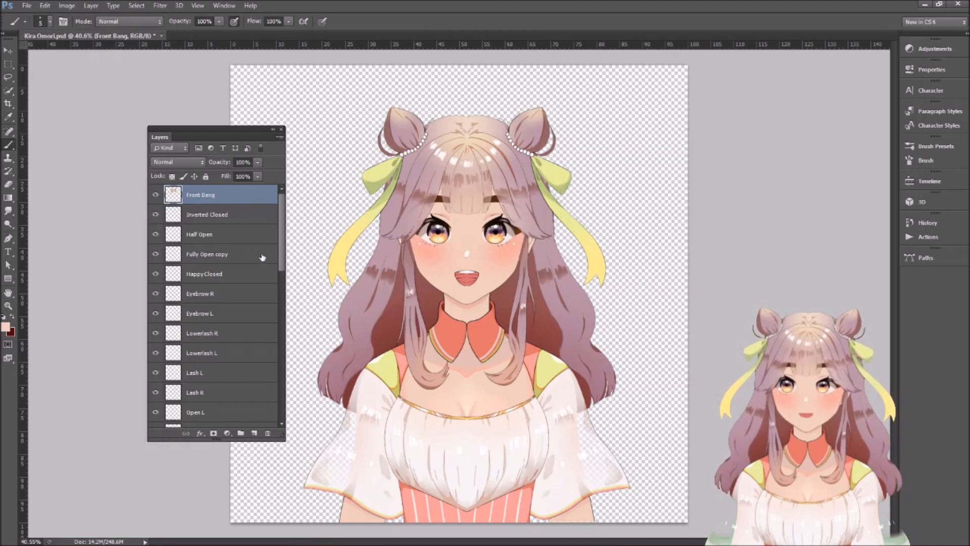
drag(281, 245, 290, 207)
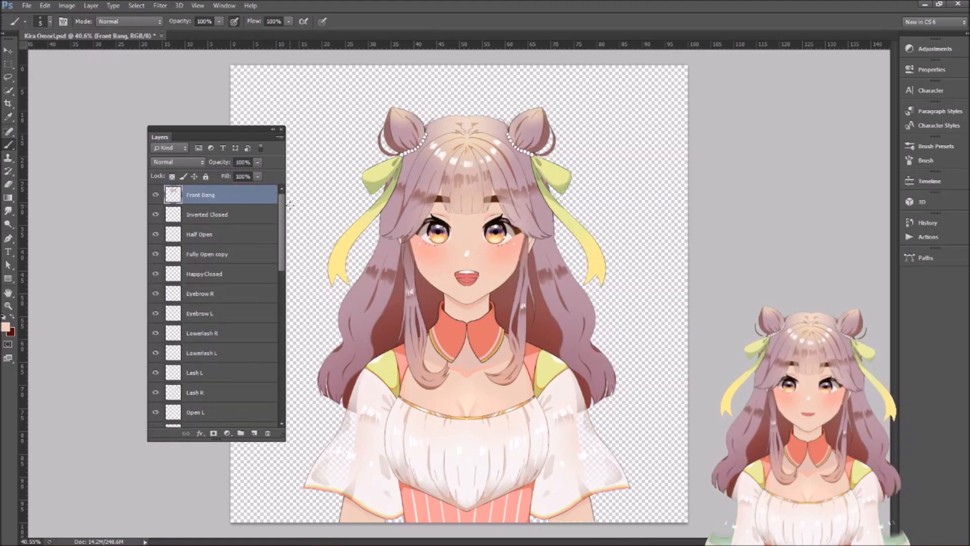
click(249, 212)
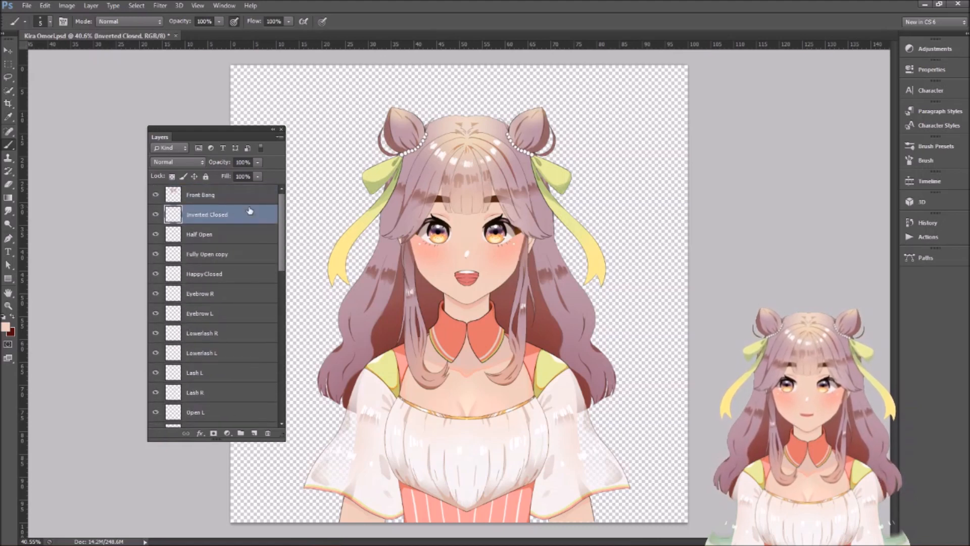
click(247, 239)
click(248, 258)
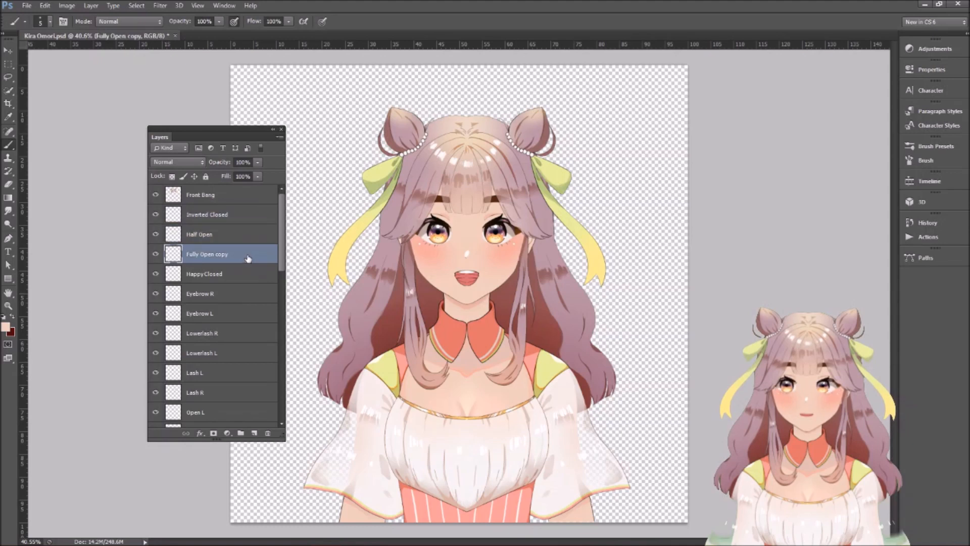
drag(284, 234, 284, 202)
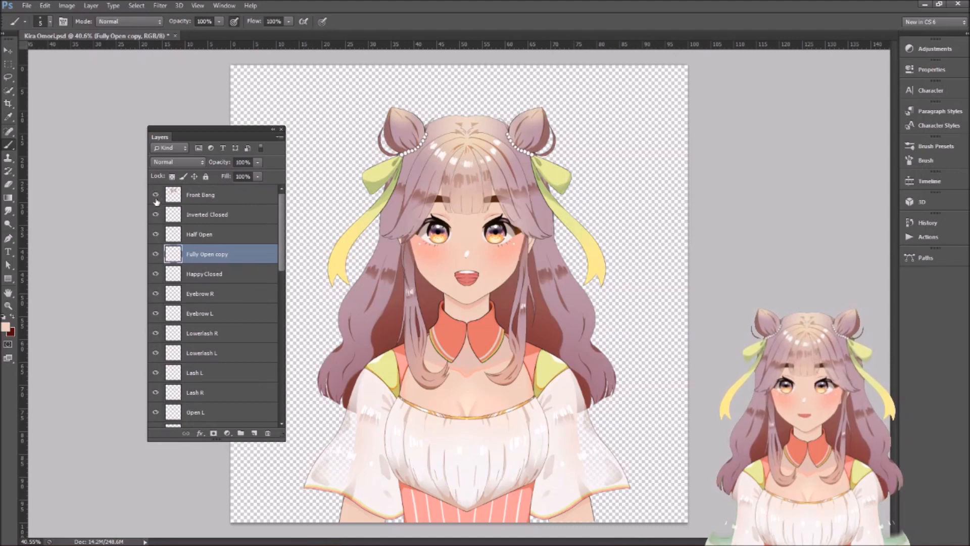
drag(283, 248, 275, 414)
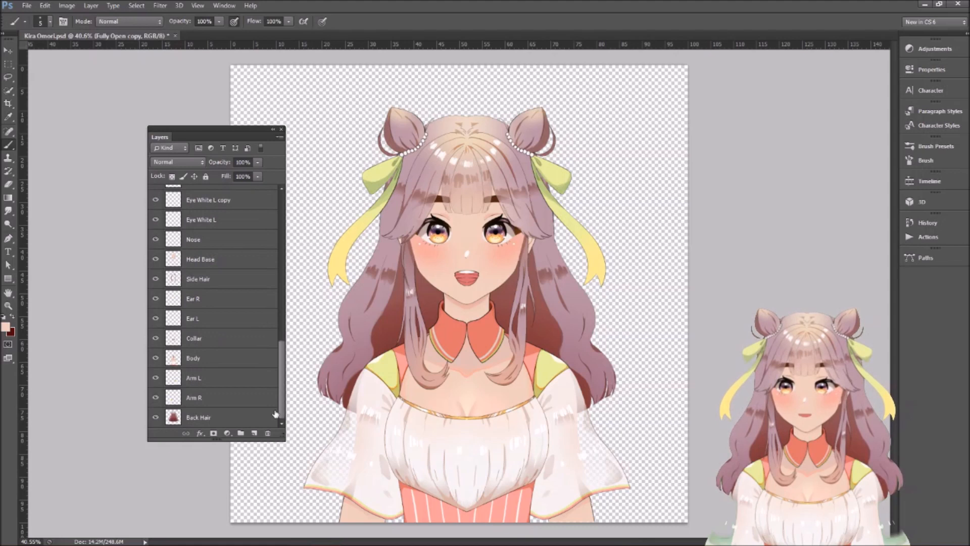
drag(281, 408, 282, 250)
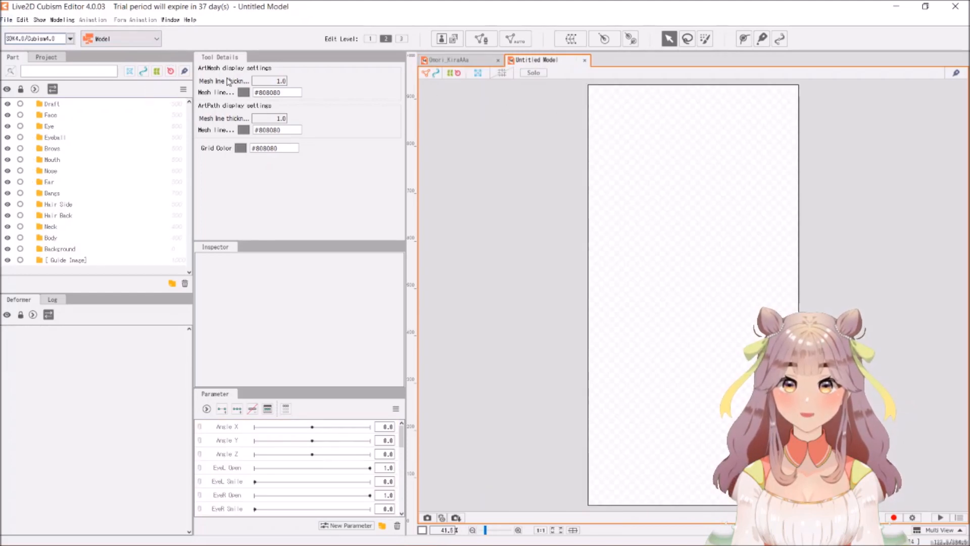
Step: Switch to Live2D Cubism Editor and set the untitled model's canvas width to 2000 pixels
click(6, 20)
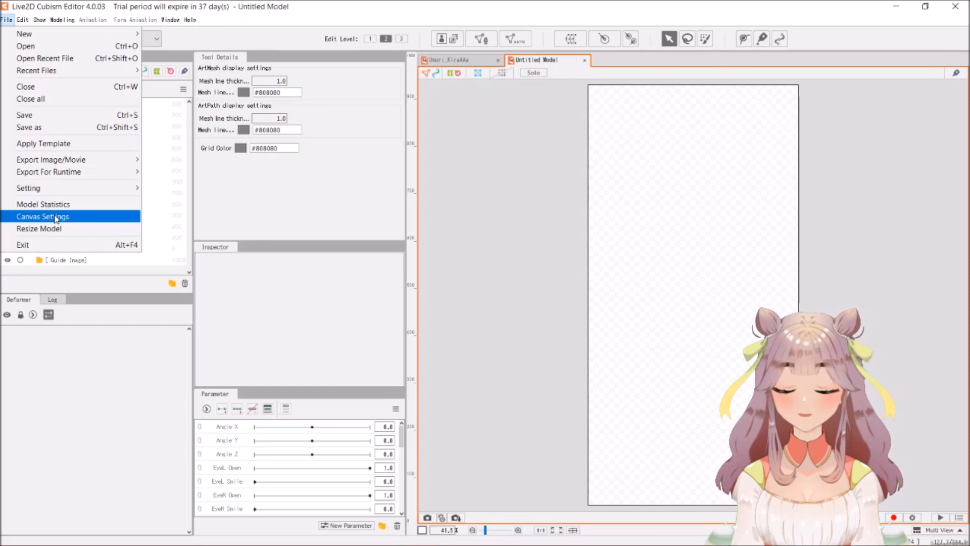
click(50, 214)
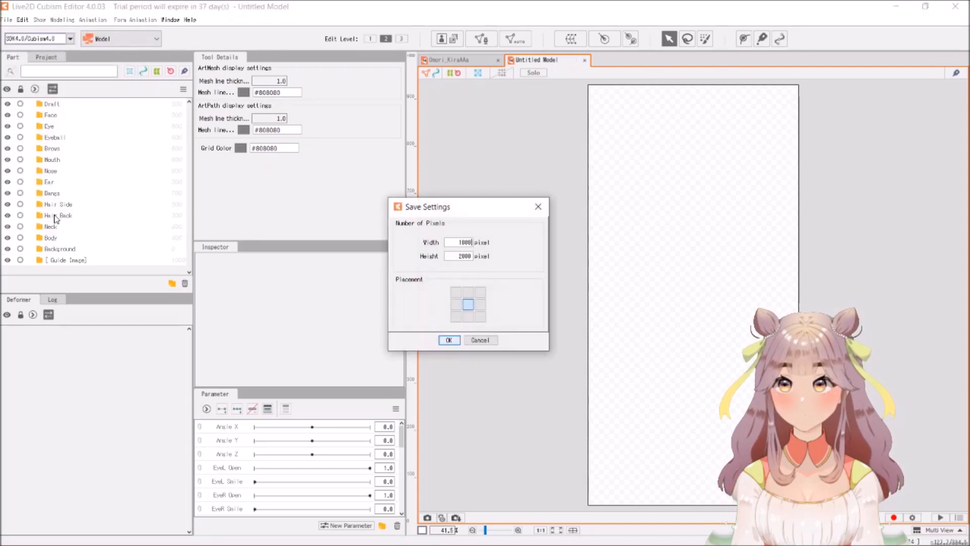
double_click(464, 244)
text(2000)
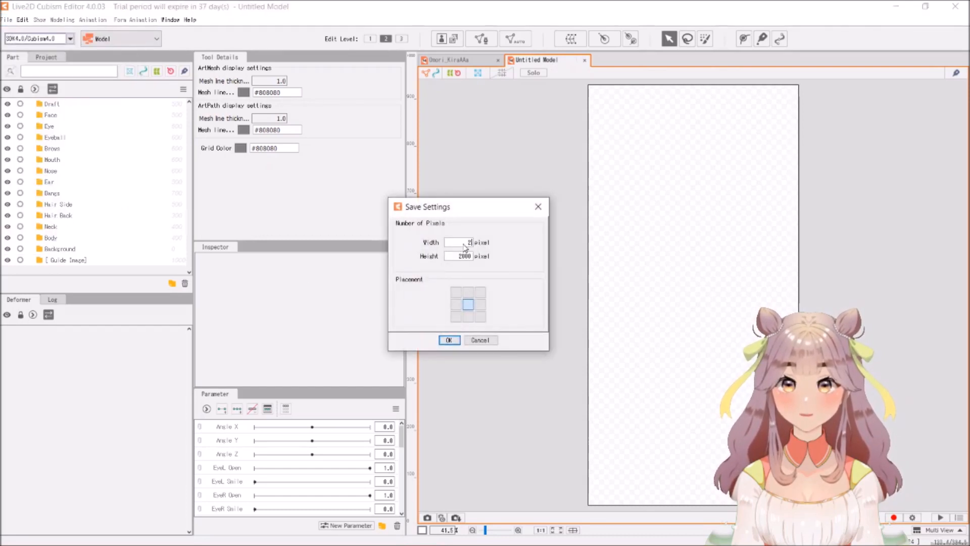
click(449, 340)
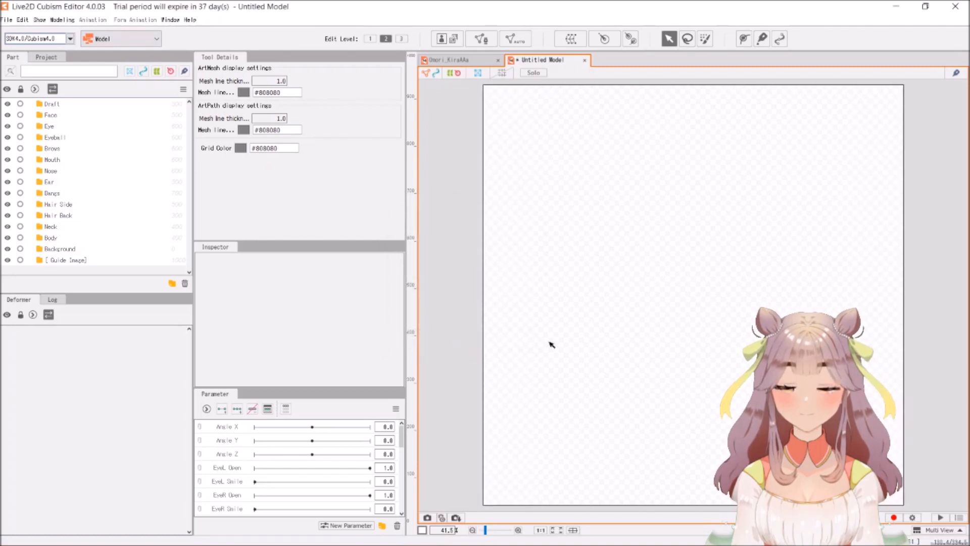
Step: Bring the Kira Omori.psd file from the Art folder in File Explorer into the untitled model's canvas in Live2D Cubism Editor
key(alt+Tab)
key(Tab)
key(alt+Tab)
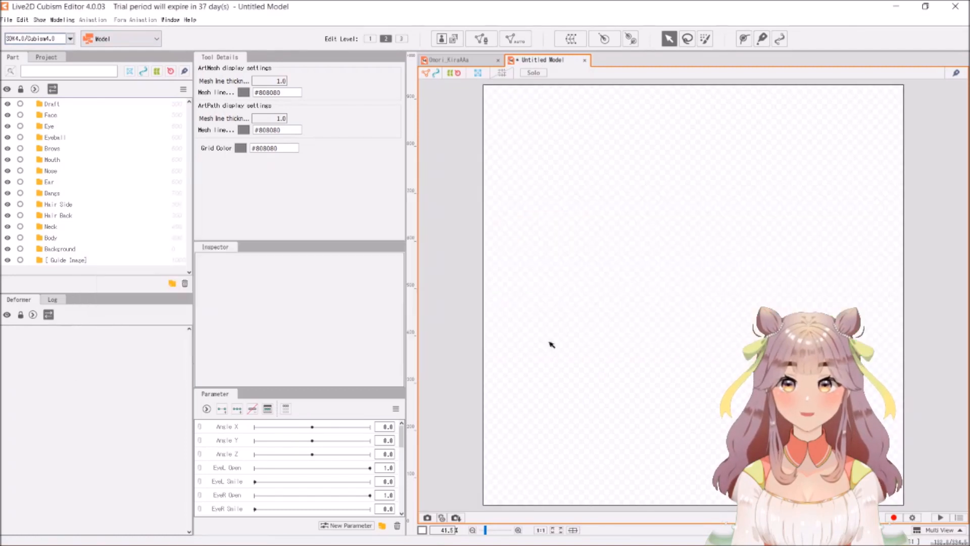
mouse_move(178, 542)
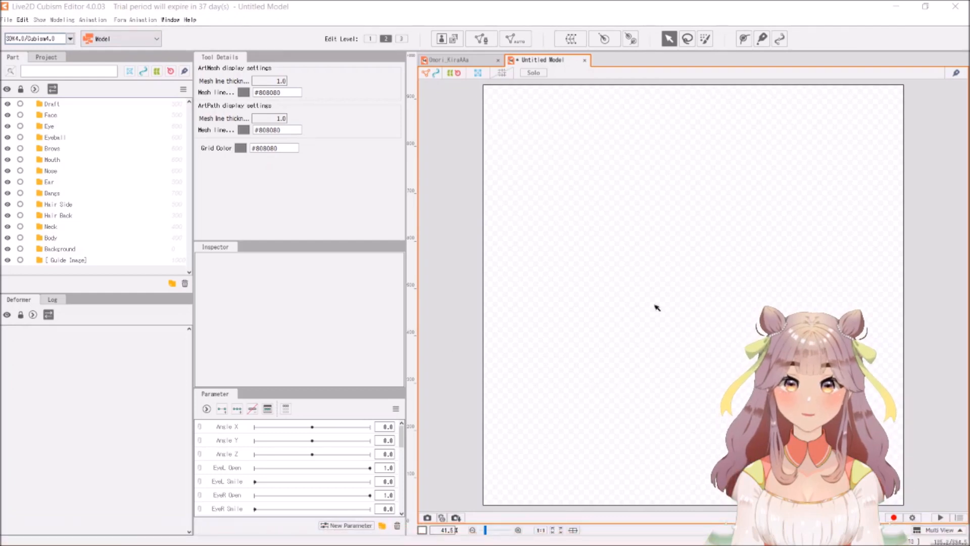
key(alt+Tab)
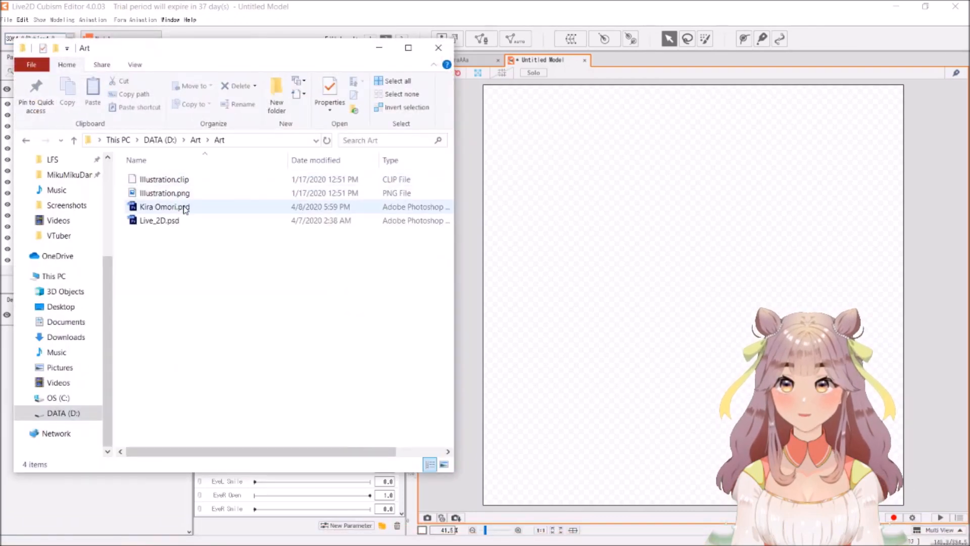
click(184, 208)
drag(185, 208, 646, 246)
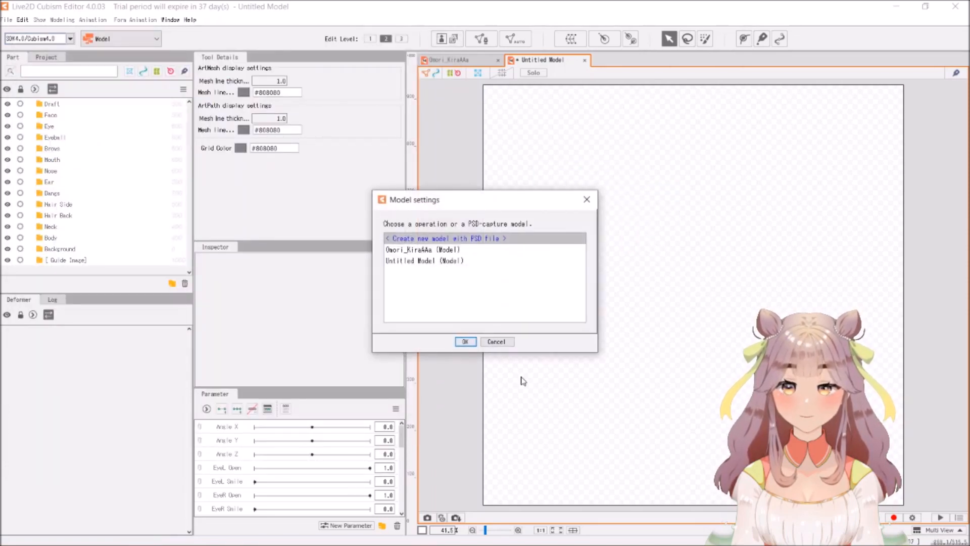
Step: Import the PSD into the Untitled Model, adding all layers as new ArtMeshes
click(462, 261)
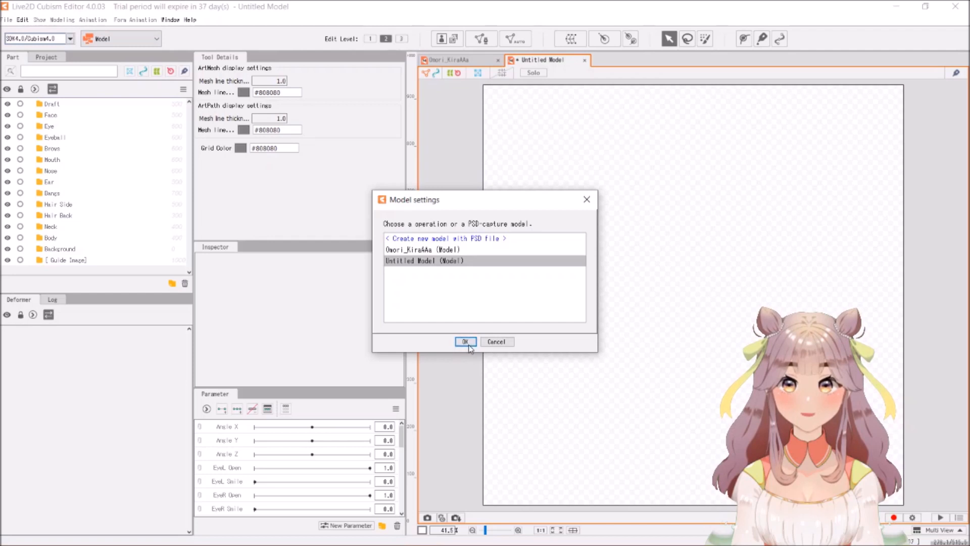
click(465, 343)
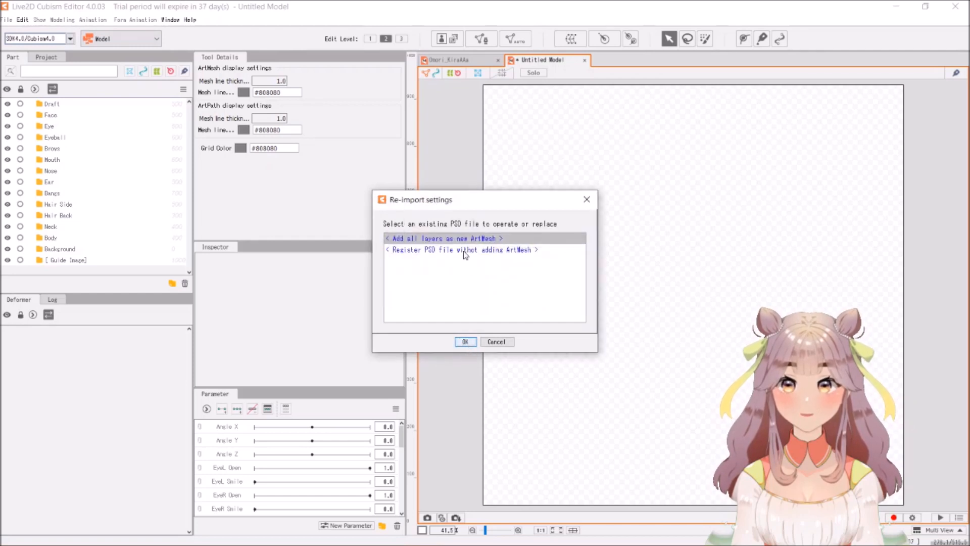
click(463, 342)
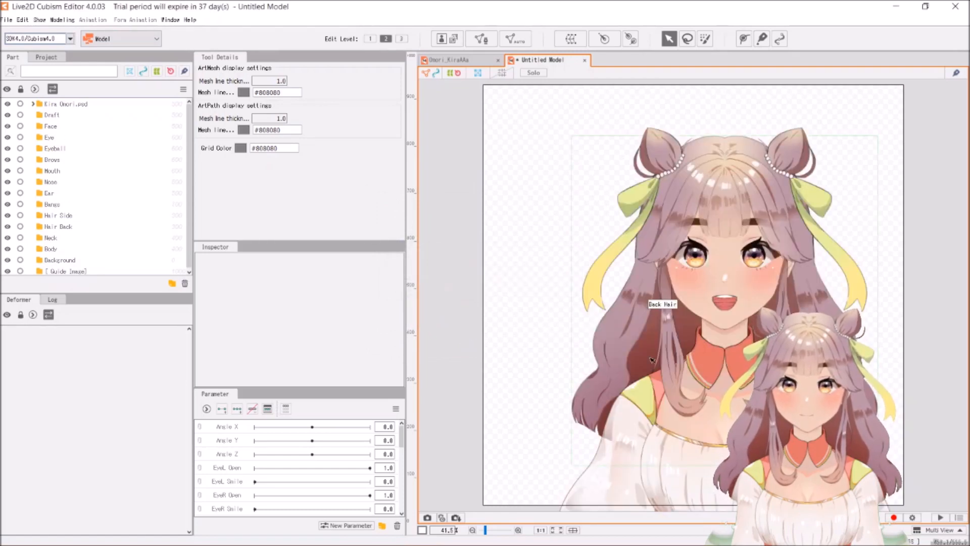
Step: Move the whole imported character up and to the left so it sits centred on the canvas, then deselect it
key(ctrl+a)
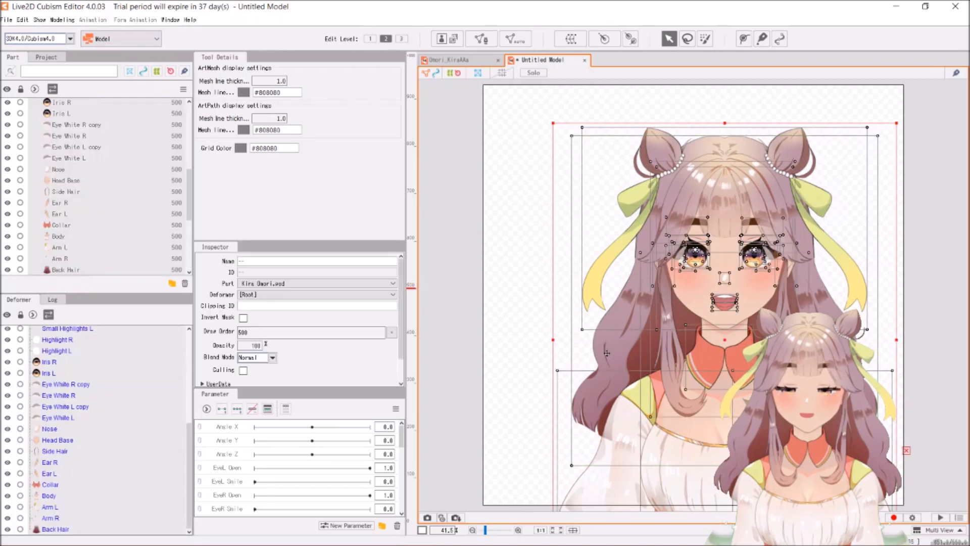
drag(604, 325, 588, 314)
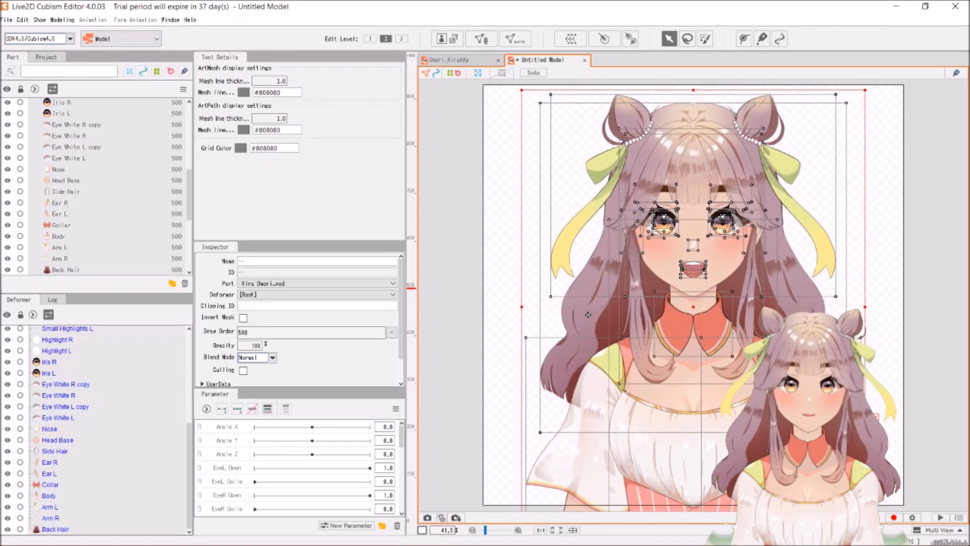
click(488, 330)
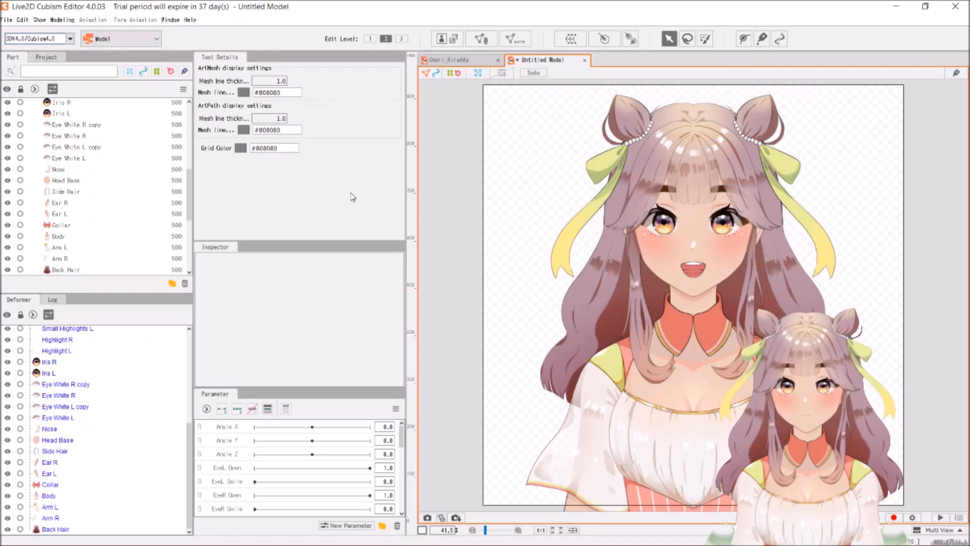
key(ctrl+a)
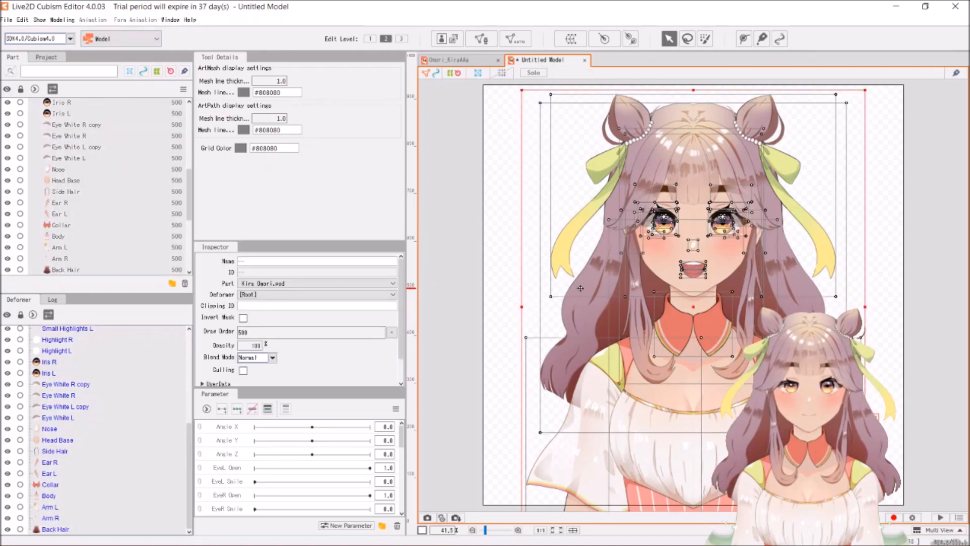
drag(580, 287, 583, 288)
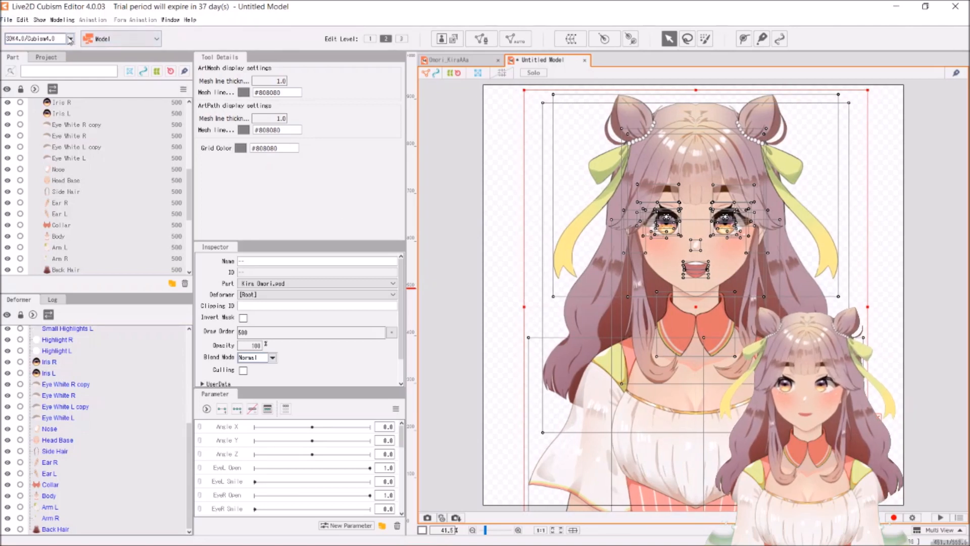
click(470, 167)
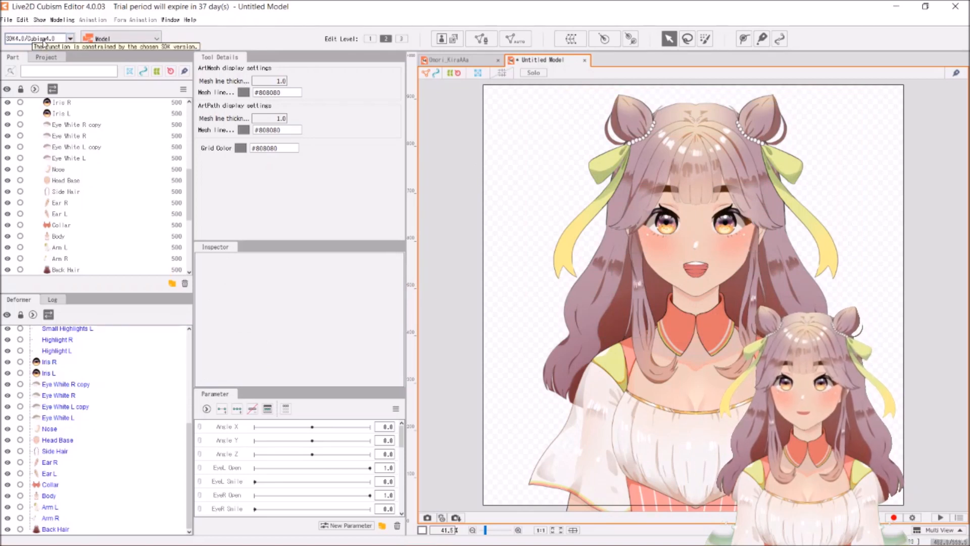
Step: Set the model's target version to SDK3.0/Cubism3.0(3.2)
click(71, 39)
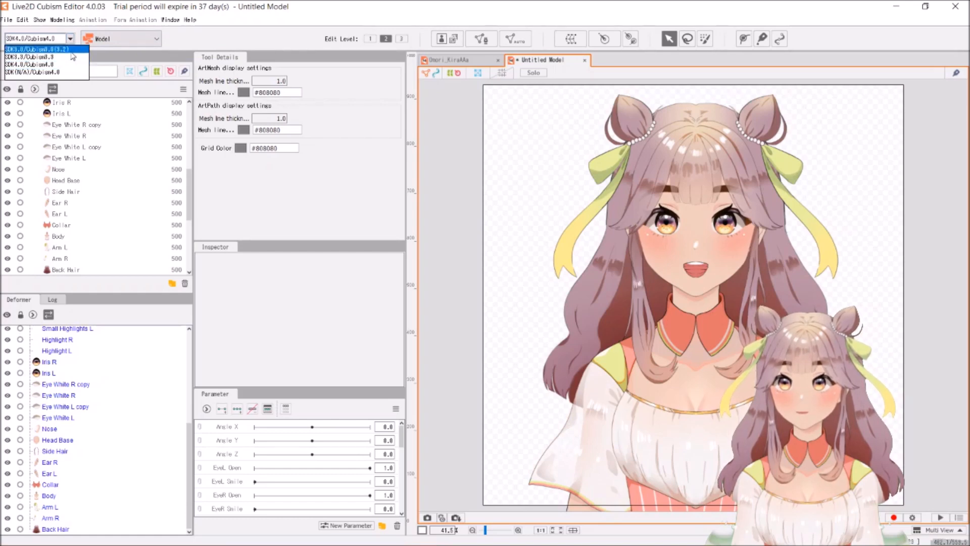
click(45, 49)
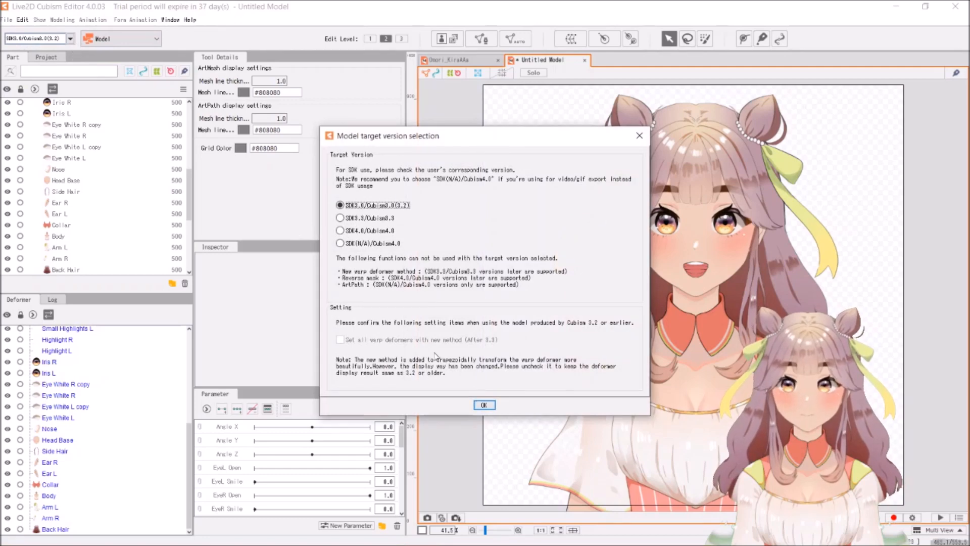
click(485, 405)
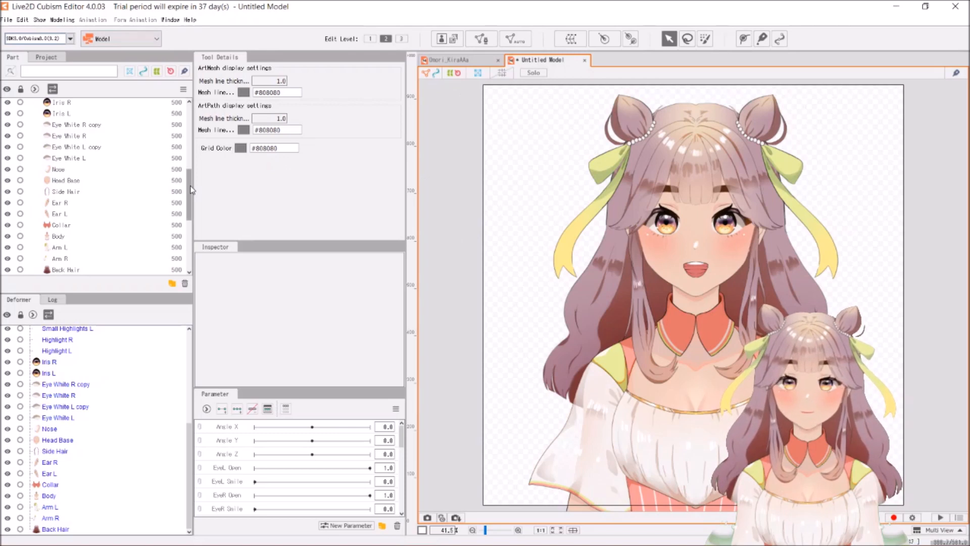
Step: Look through the imported parts in Kira Omori.psd and inspect the name of the Open L part
drag(191, 197, 190, 115)
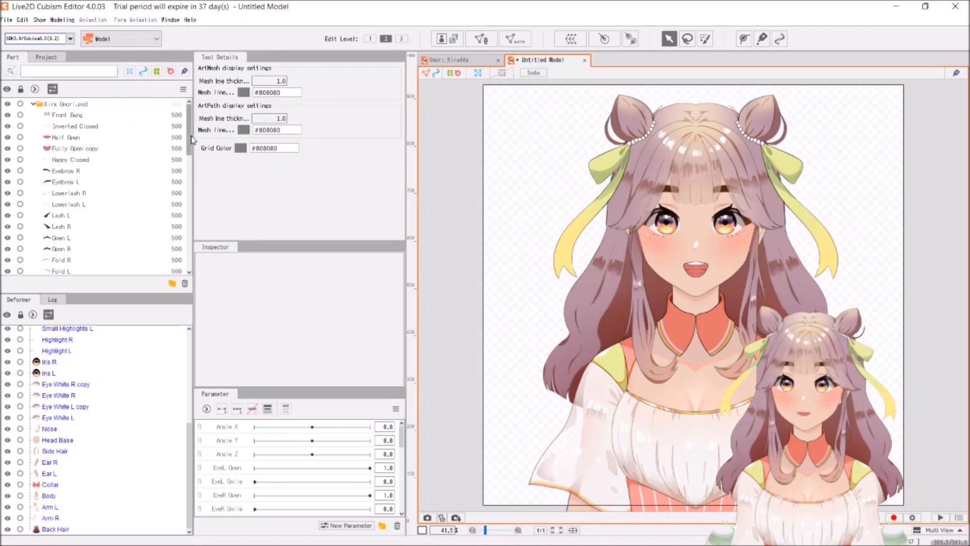
drag(191, 141, 191, 165)
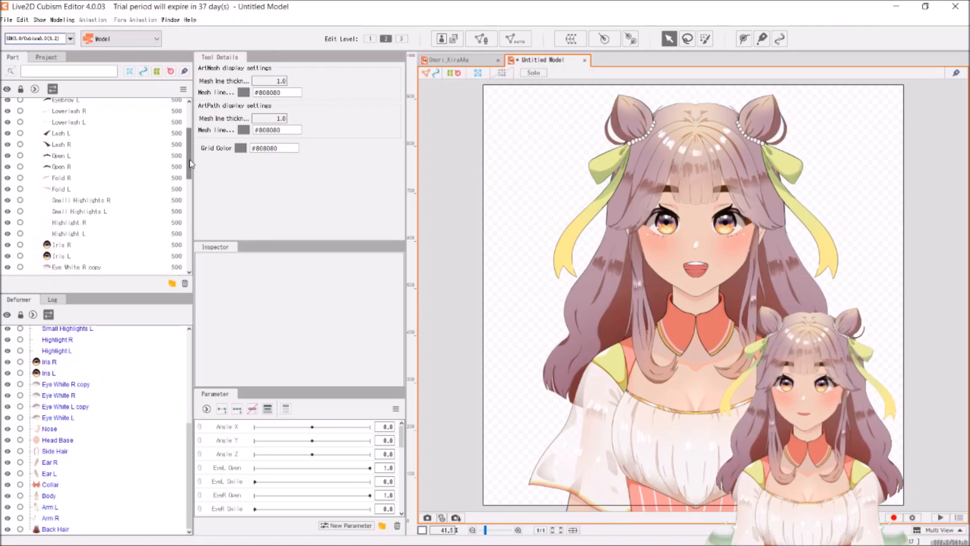
click(70, 157)
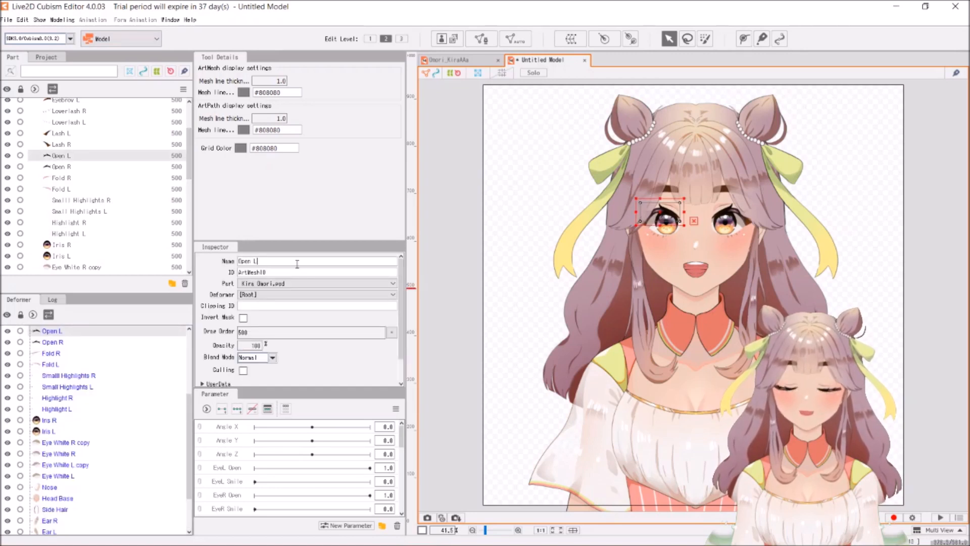
double_click(255, 260)
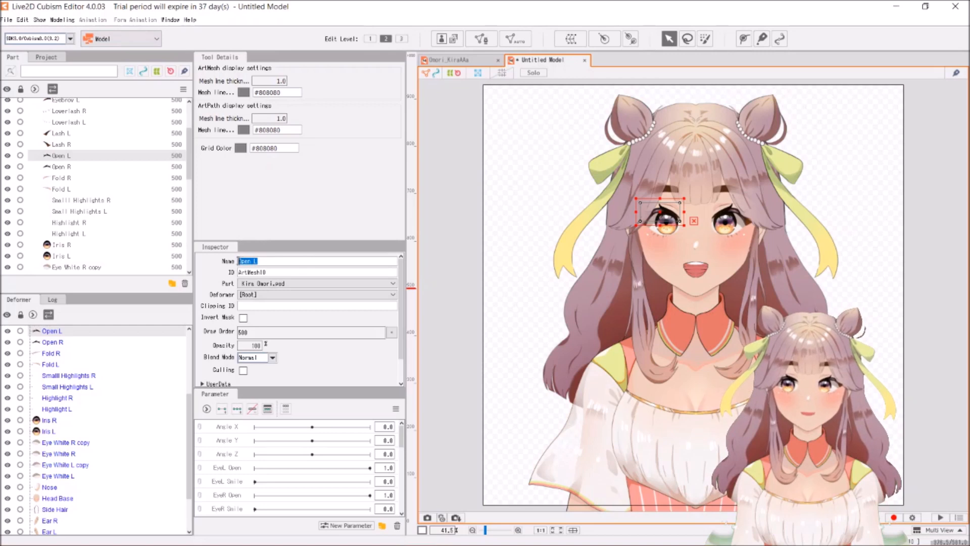
click(268, 262)
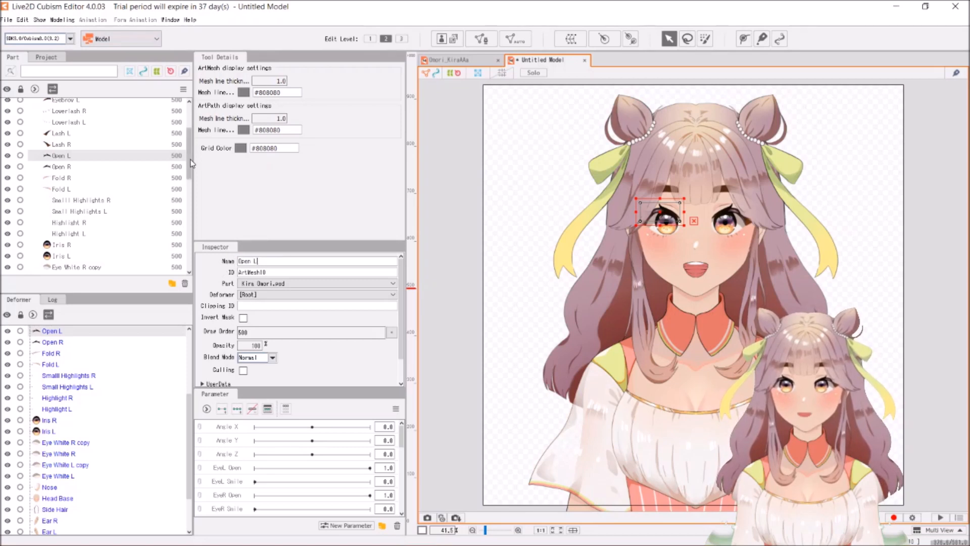
Step: Move the Back Hair part into the Hair Back folder, check the folder's contents, and look over the remaining parts
drag(191, 162, 191, 238)
click(71, 151)
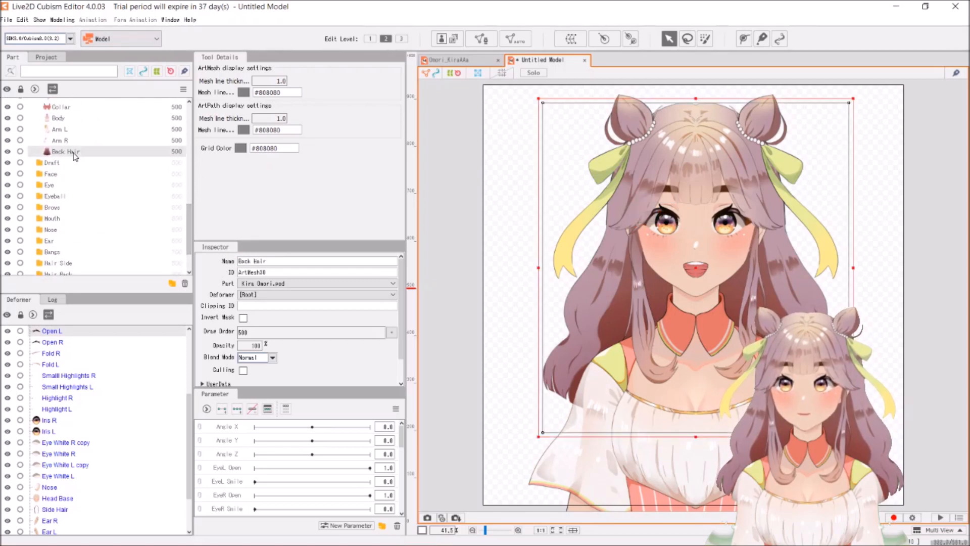
drag(190, 239, 191, 248)
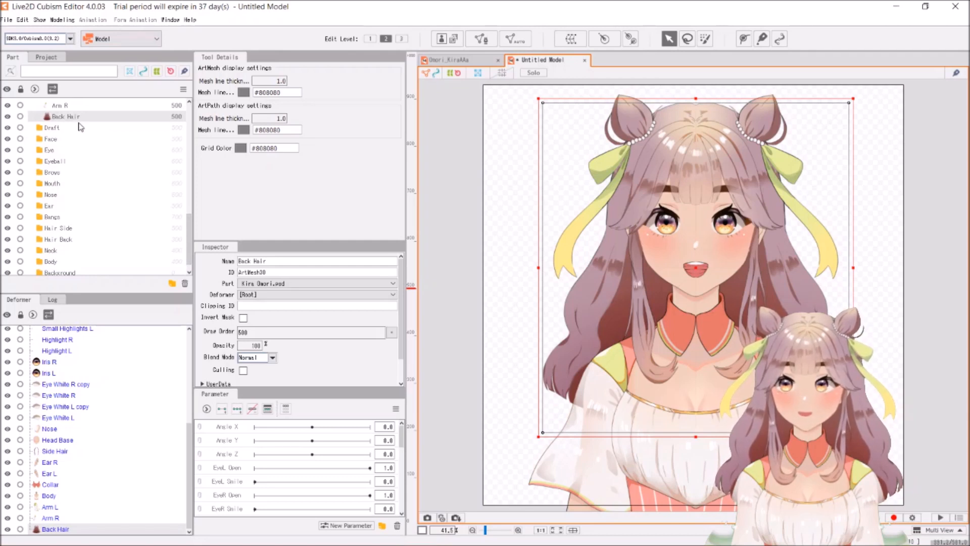
drag(78, 126, 56, 247)
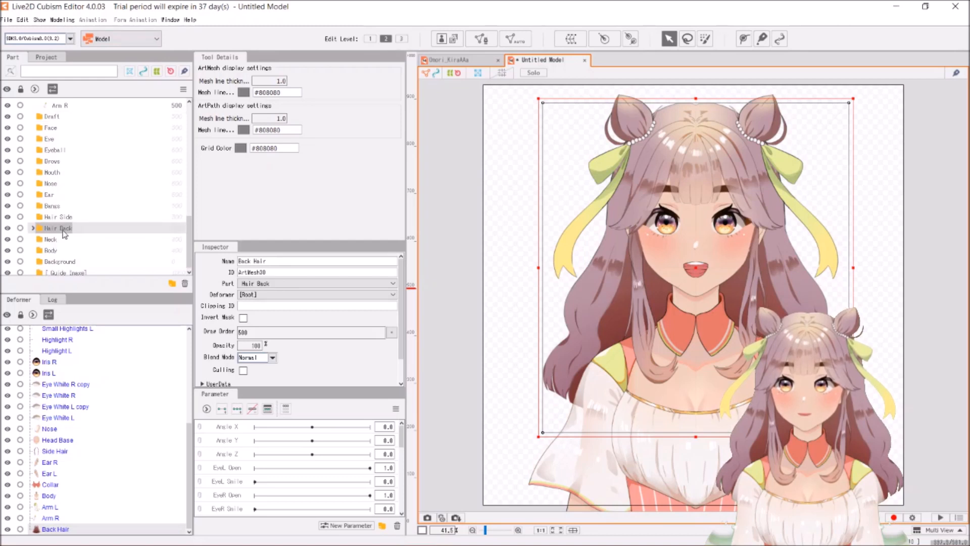
click(32, 228)
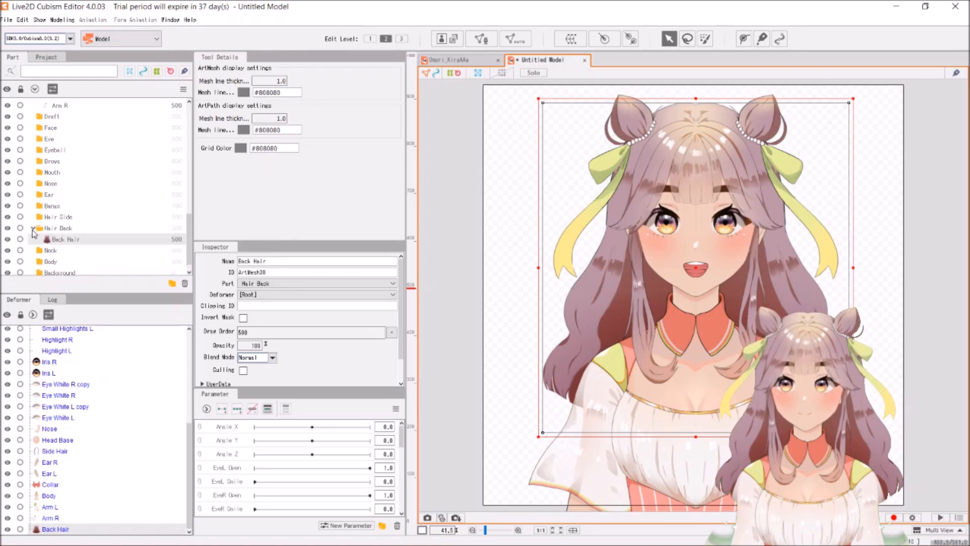
click(33, 229)
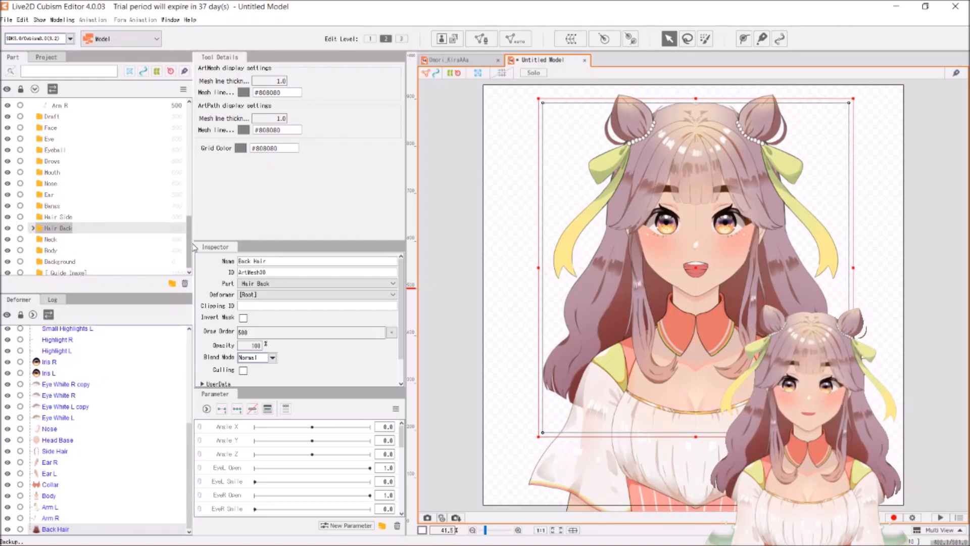
drag(187, 250, 192, 126)
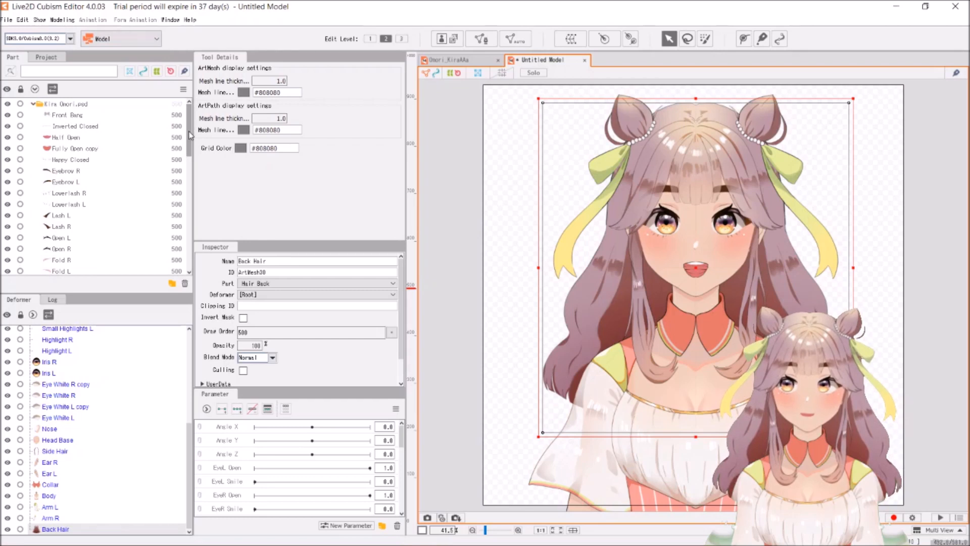
scroll(187, 203, down, 10)
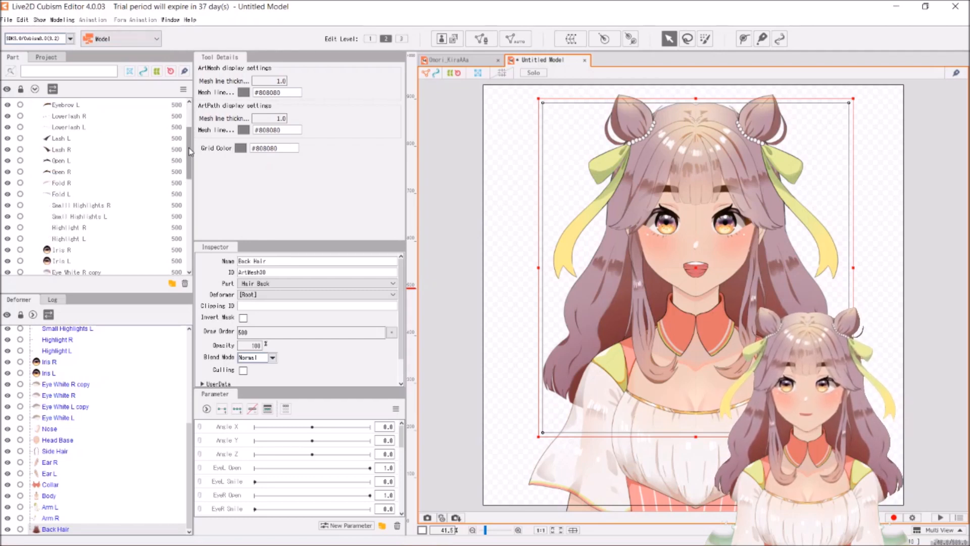
scroll(191, 238, down, 3)
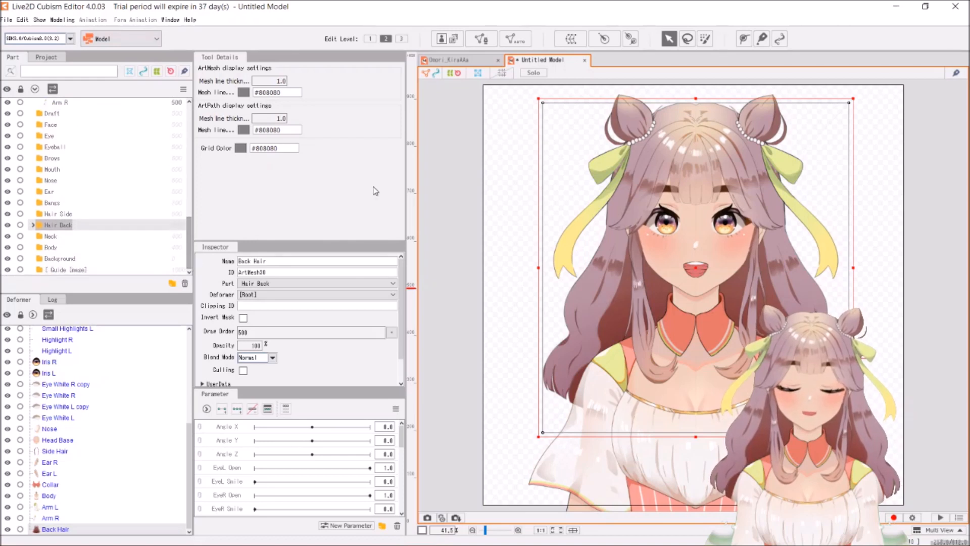
Step: Switch to the Omori_KiraAAa model and go through its part folders from Kira Omori.psd and Eyes down to Hair
click(466, 61)
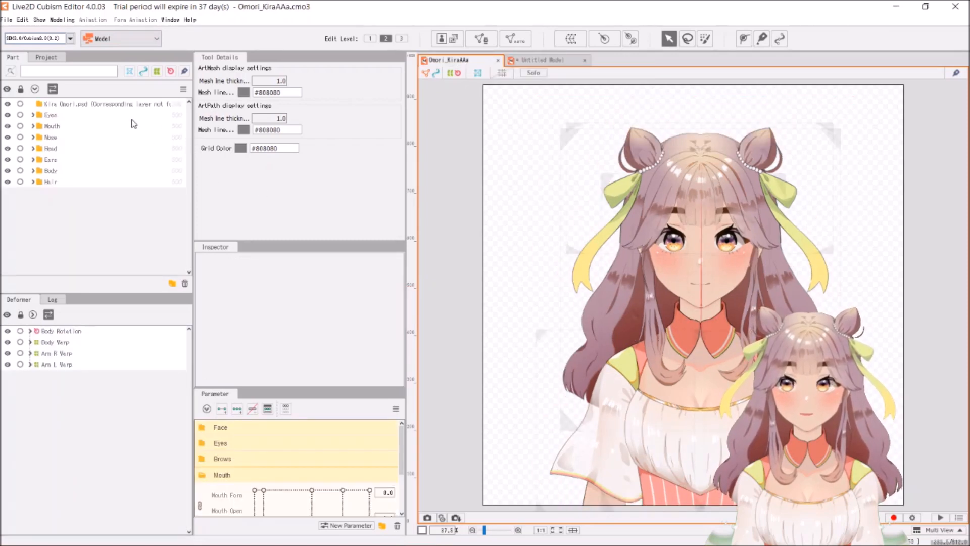
click(90, 107)
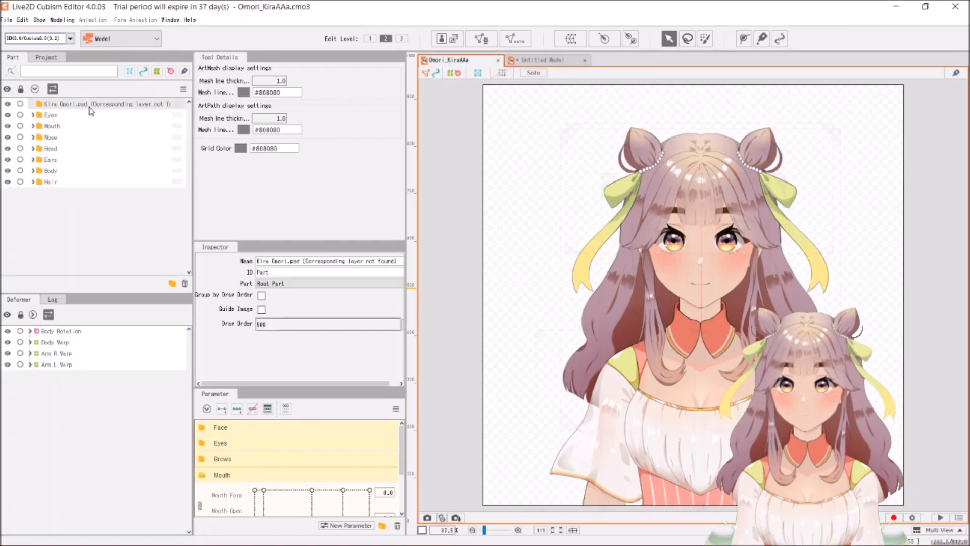
click(57, 115)
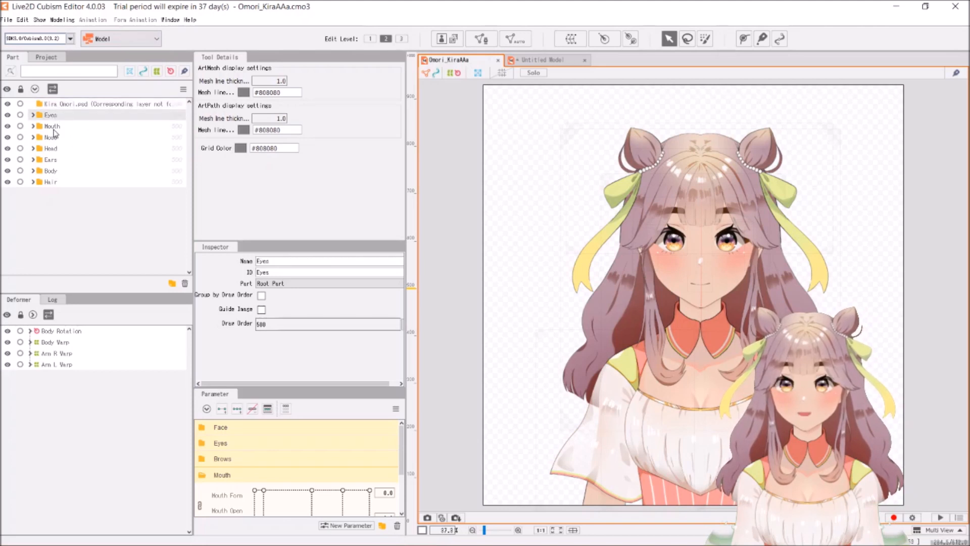
click(54, 129)
click(54, 138)
click(57, 148)
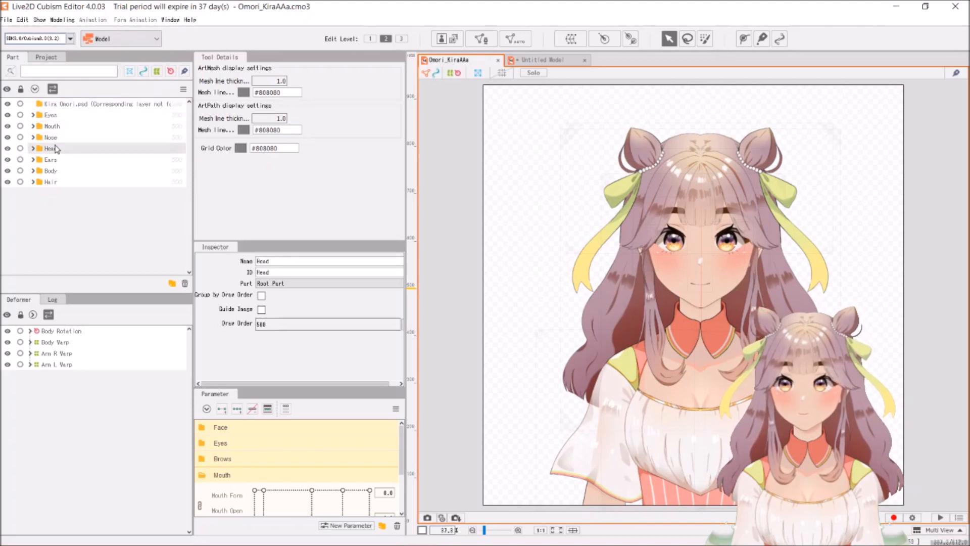
click(56, 159)
click(57, 173)
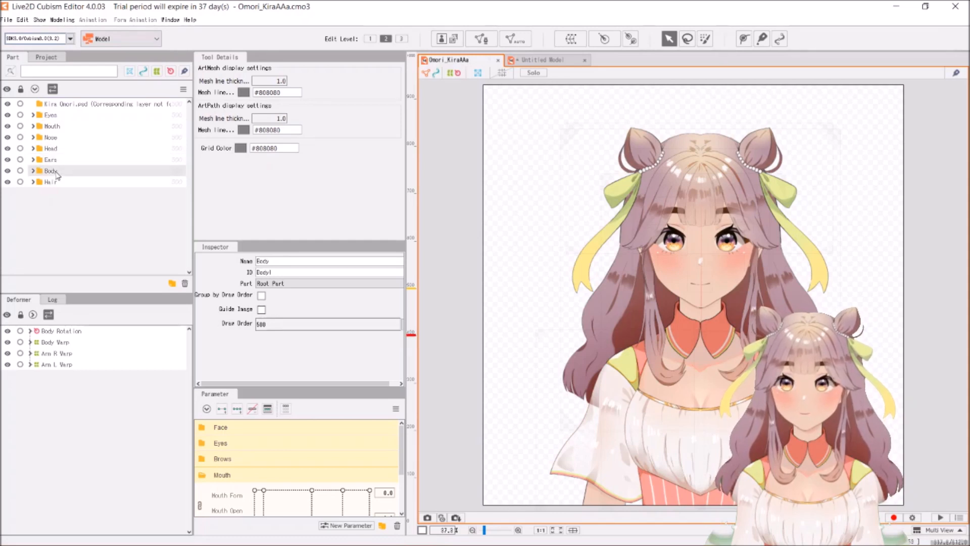
click(57, 182)
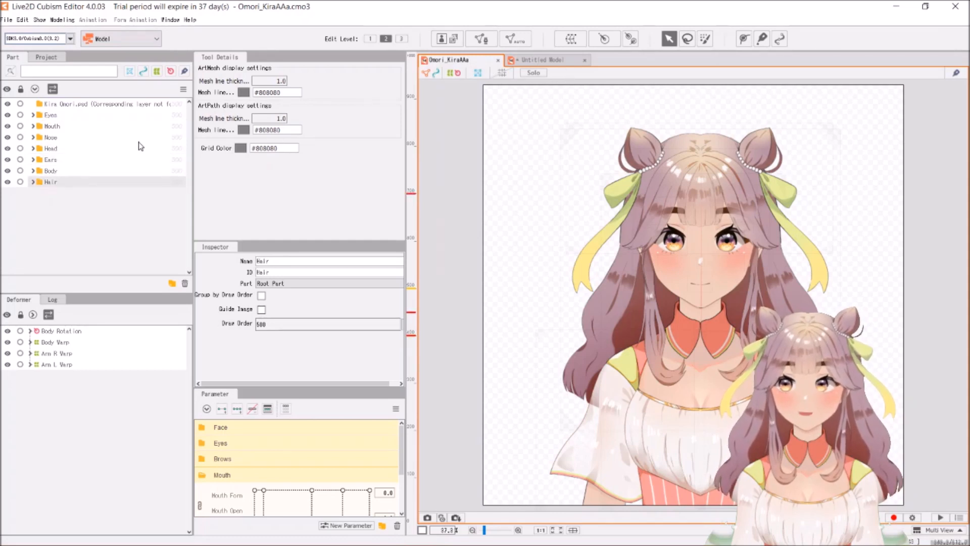
Step: Expand the Hair and Body folders to examine their parts' draw orders, and select the Collar part
click(33, 182)
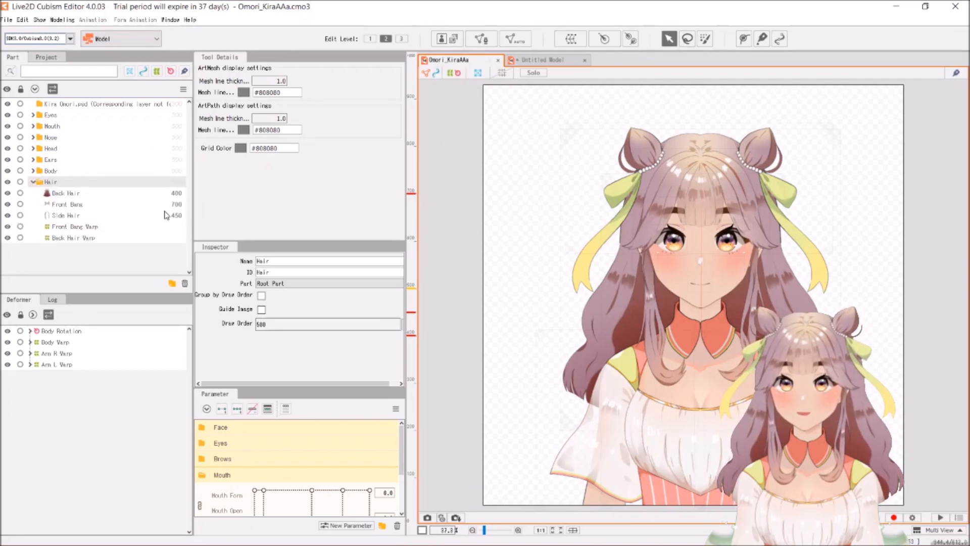
click(33, 171)
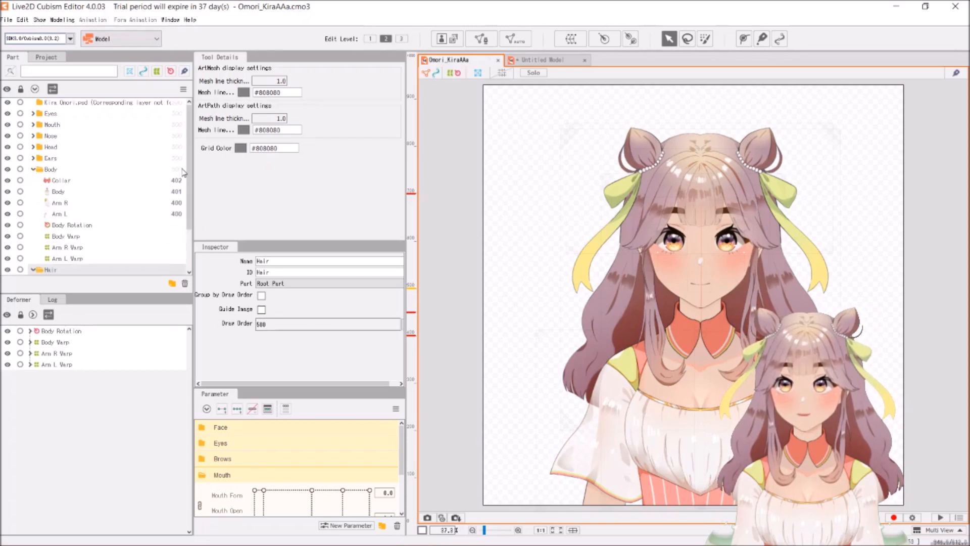
scroll(188, 183, down, 3)
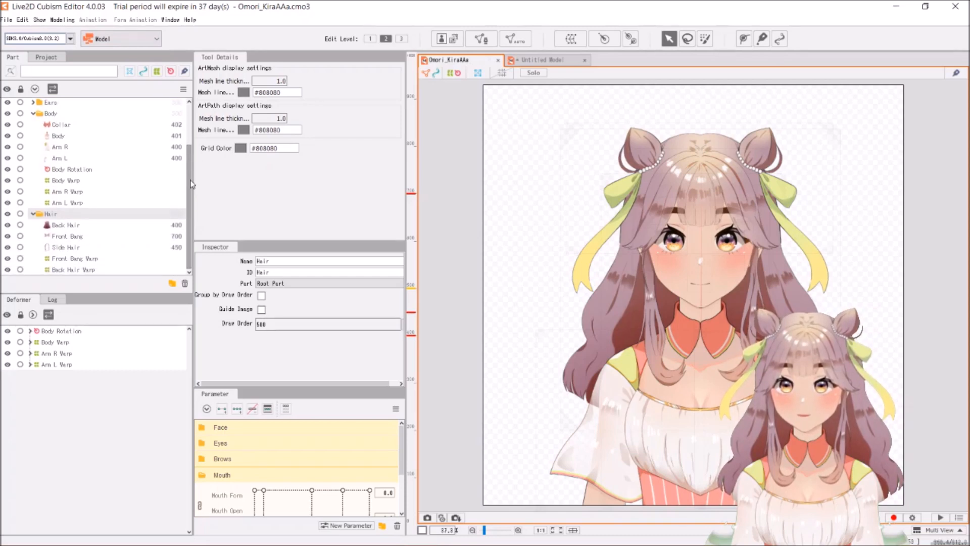
click(154, 125)
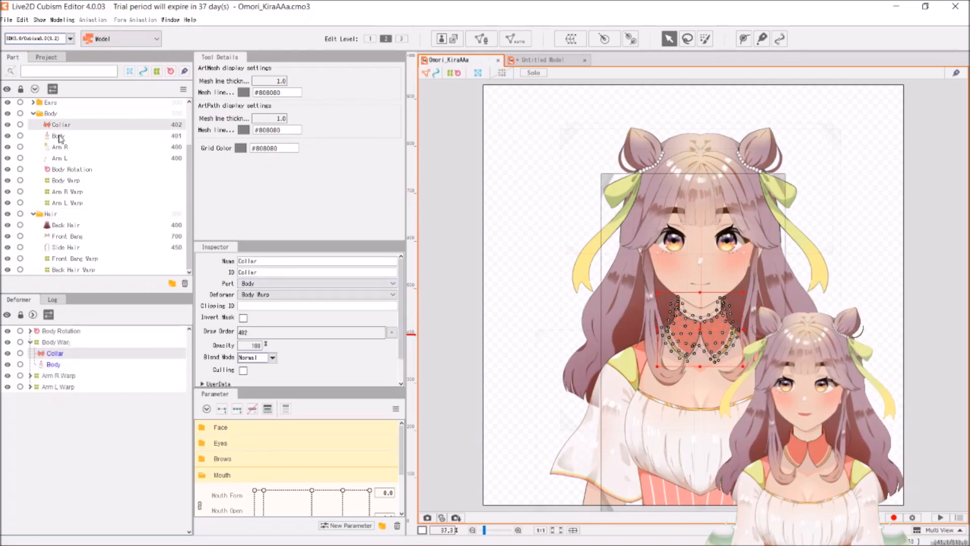
Step: Check the draw orders of the Body folder and the Back Hair part in the Omori_KiraAAa model
click(64, 114)
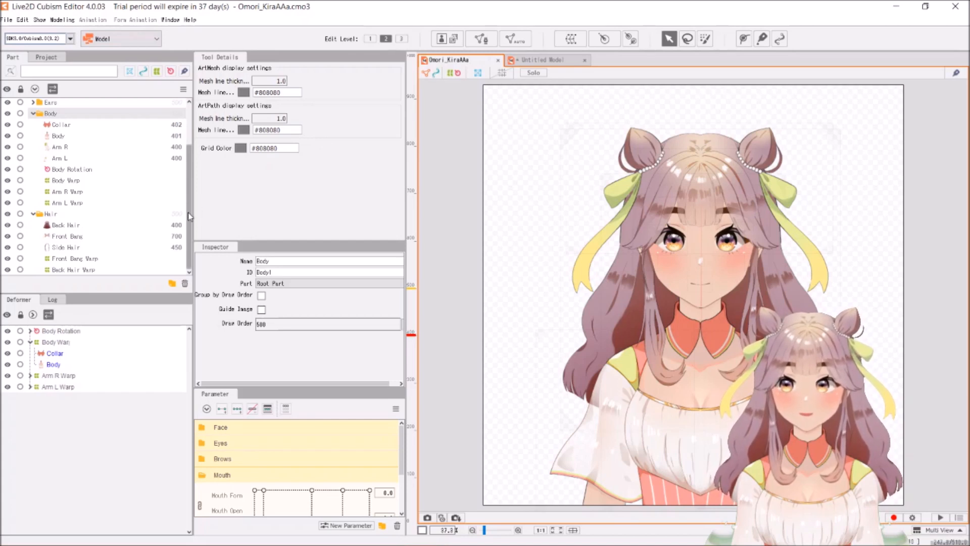
click(171, 228)
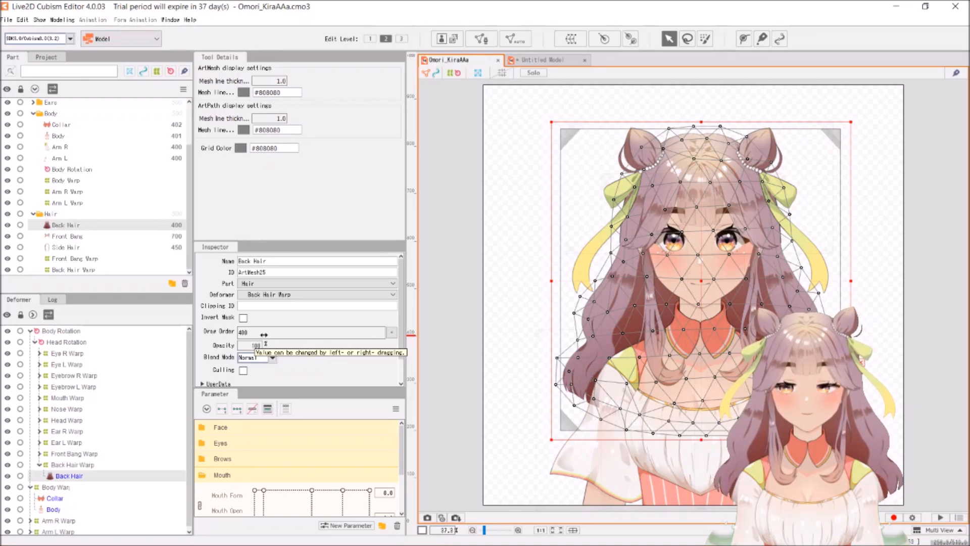
Step: Switch back to the untitled model and collapse its Hair Back folder
click(556, 61)
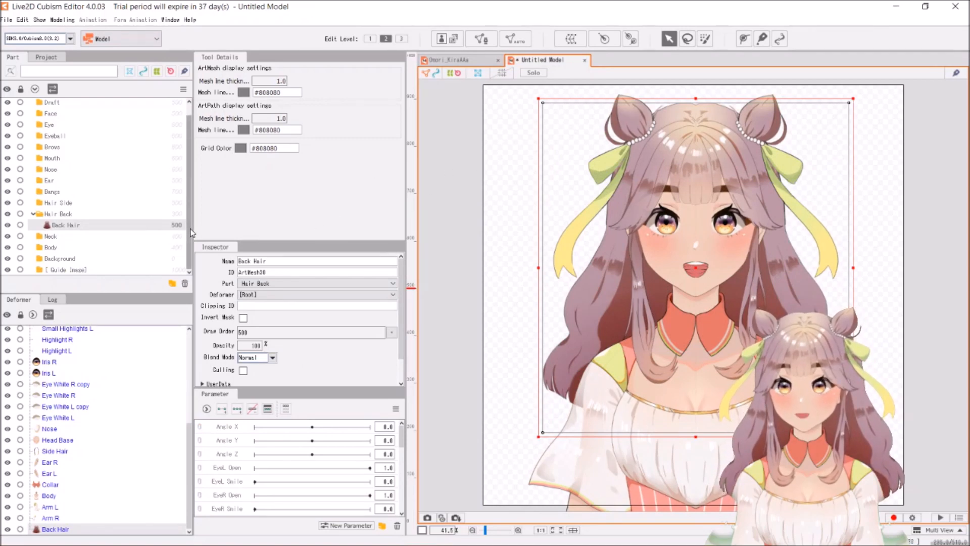
scroll(190, 232, up, 1)
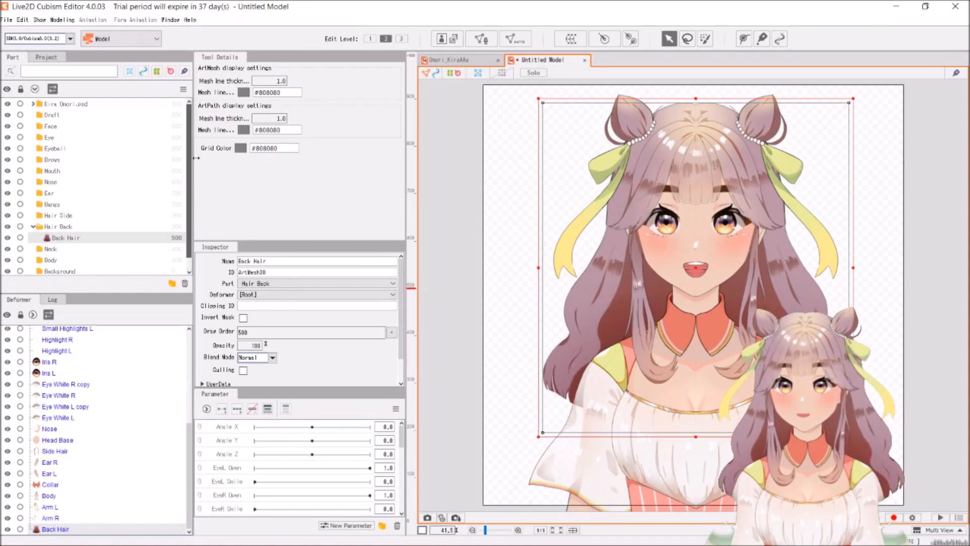
click(34, 227)
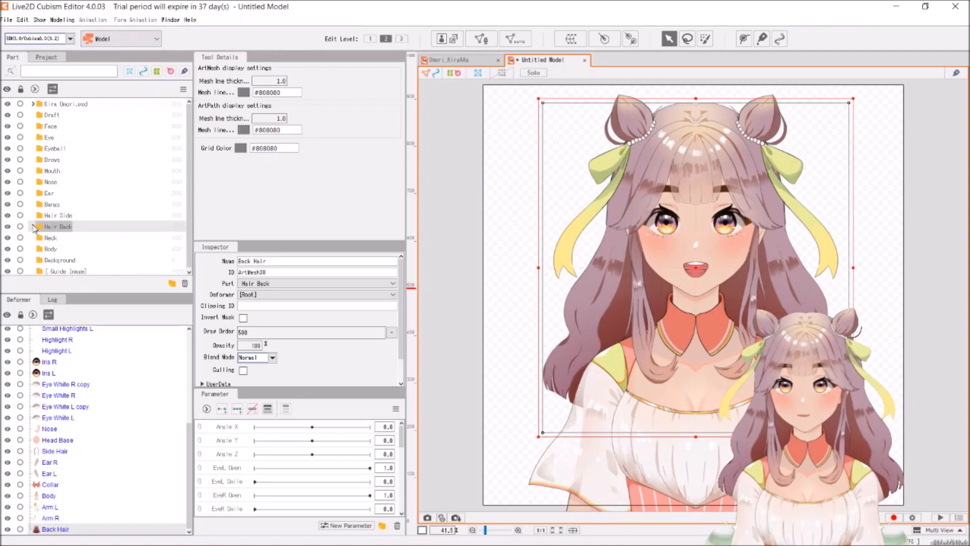
Step: Select every part of the model and generate meshes automatically with the Standard preset
click(529, 157)
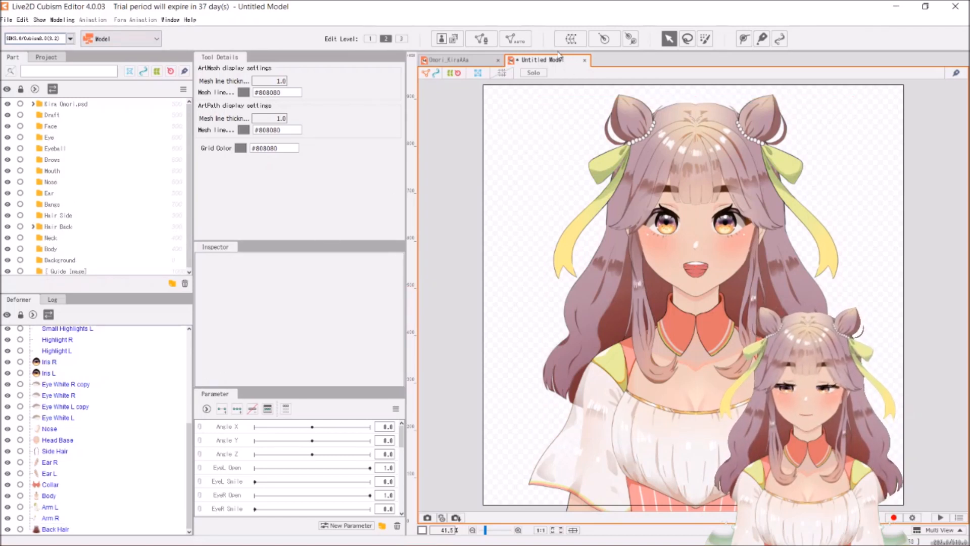
key(ctrl+a)
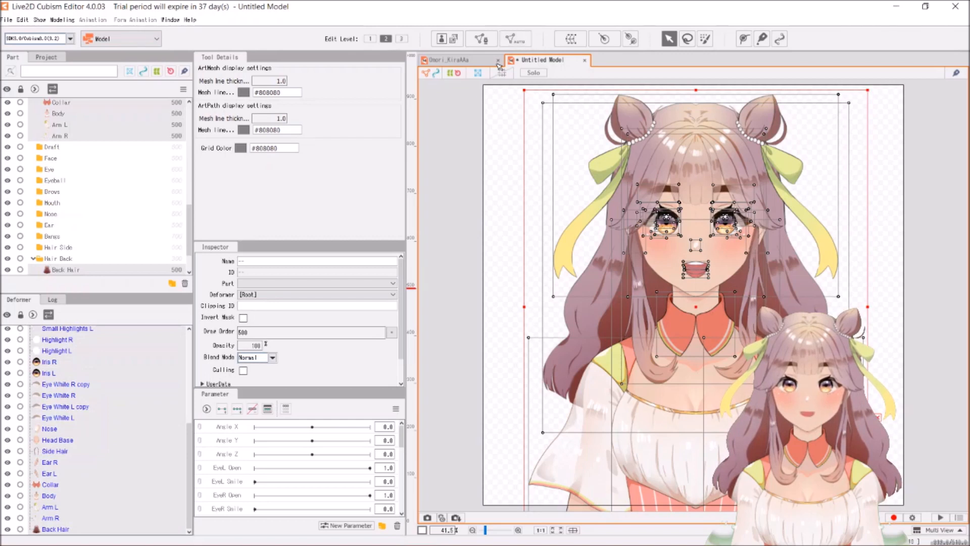
click(515, 41)
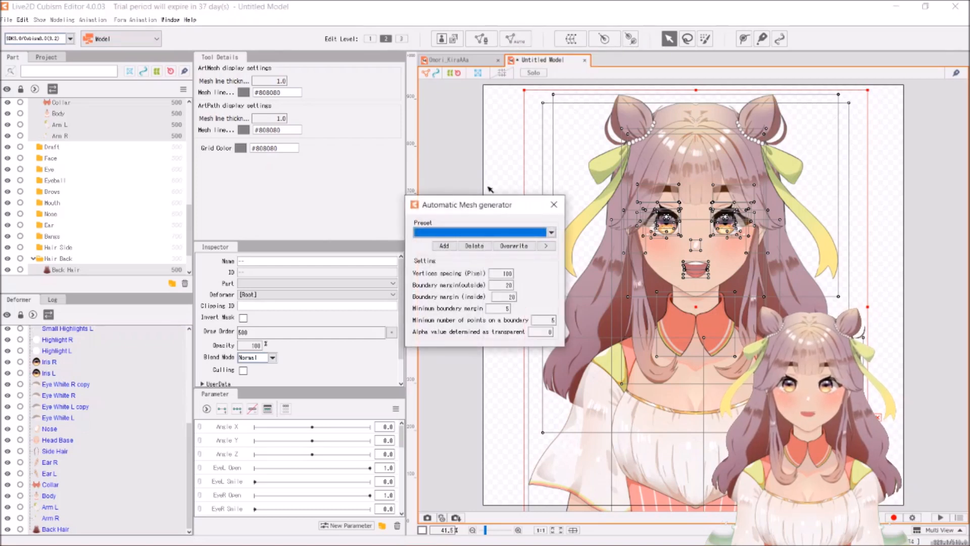
click(551, 233)
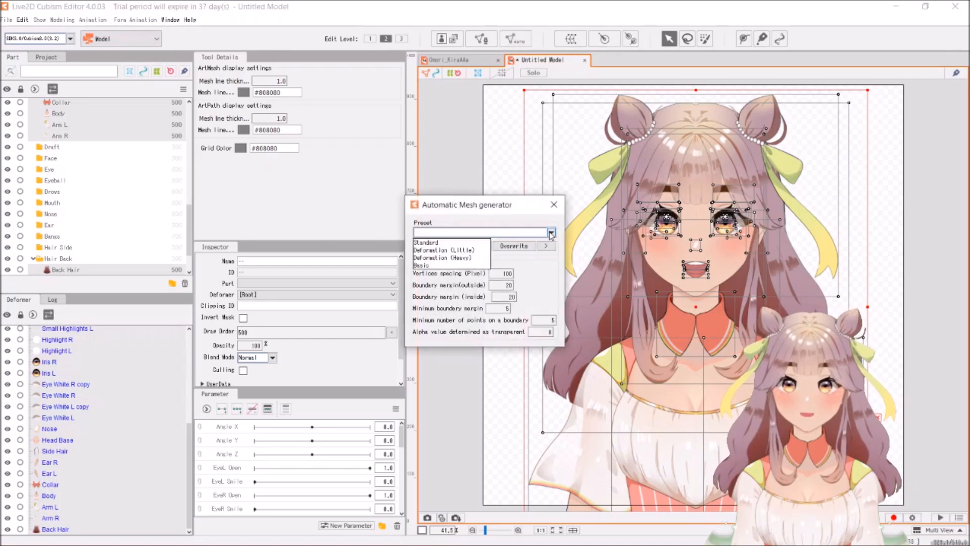
click(475, 244)
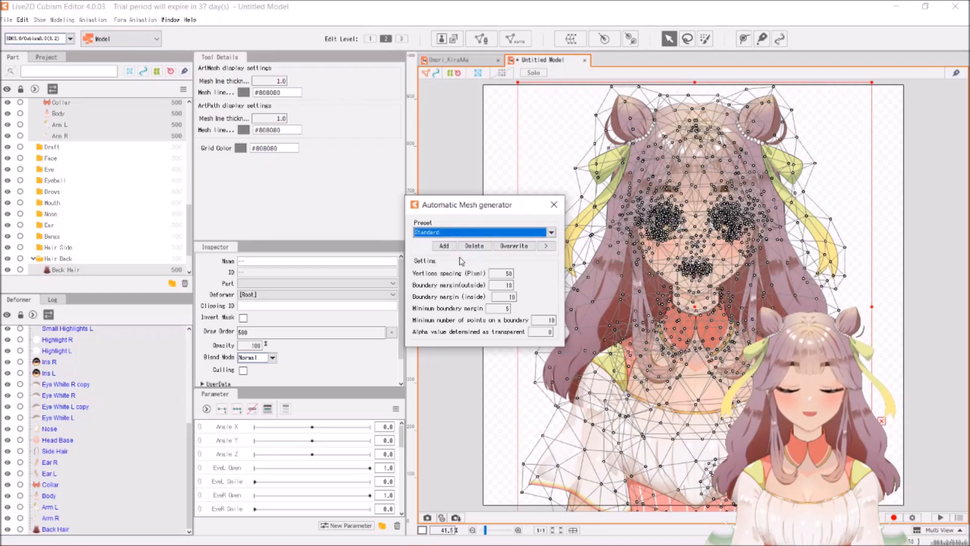
click(553, 204)
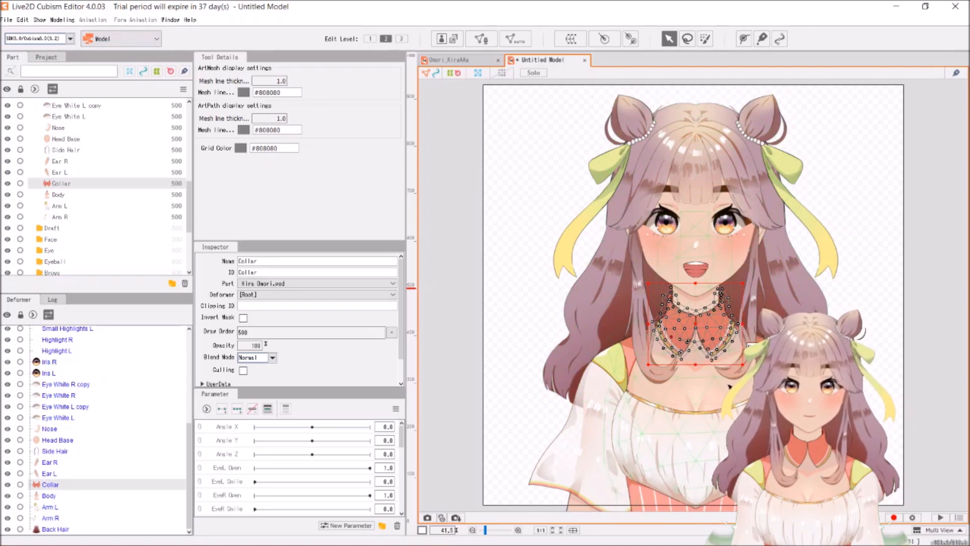
Step: Examine the generated mesh points of the Collar, and inspect Eyebrow R up close with the Front Bang hidden
drag(731, 377, 647, 302)
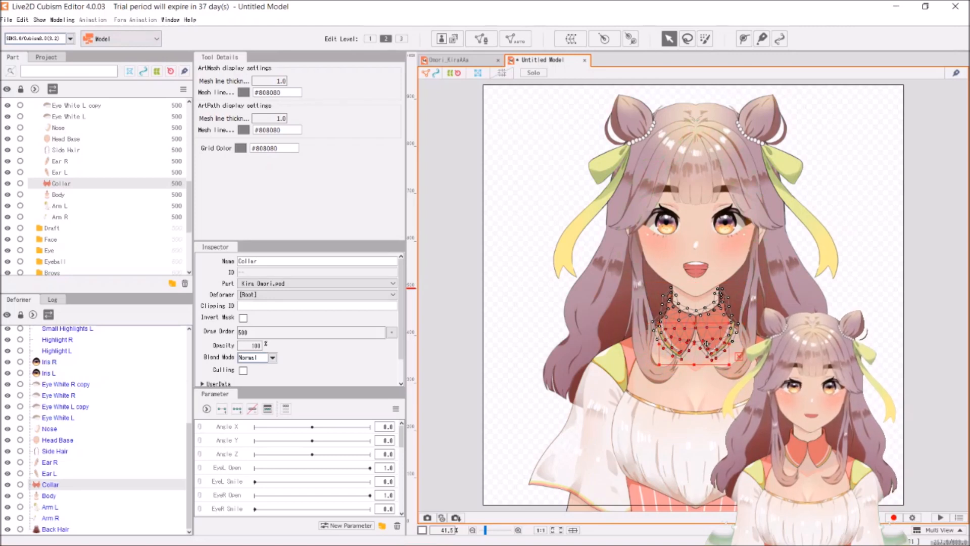
click(720, 201)
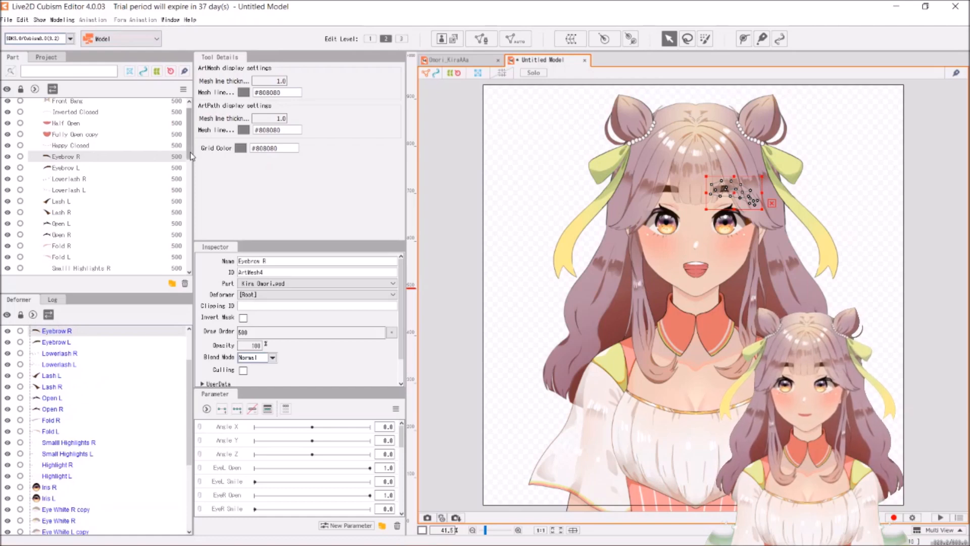
scroll(722, 199, up, 6)
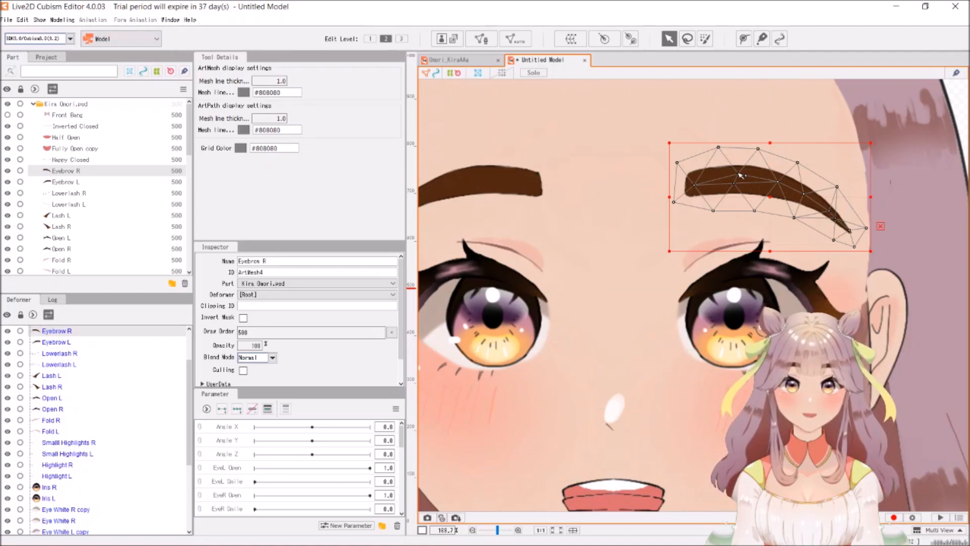
Step: Delete the Eyebrow R part and undo the deletion
key(Delete)
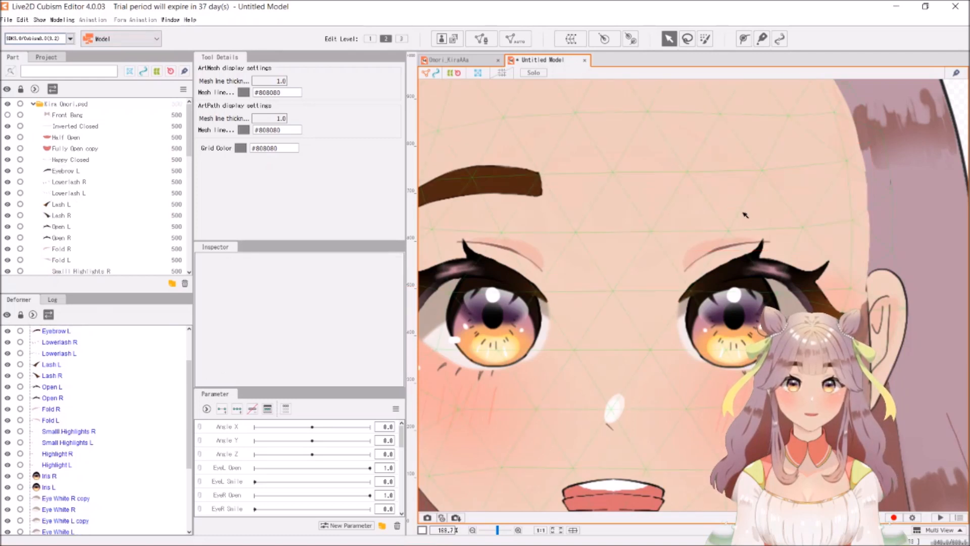
key(ctrl+z)
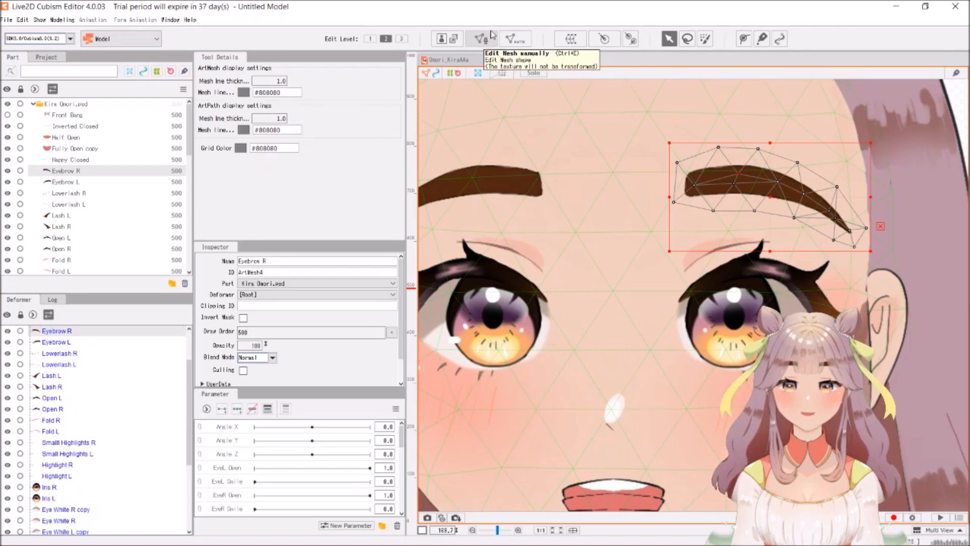
Step: Edit the Eyebrow R mesh manually, moving a centre vertex onto the brow's midline and adjusting the vertices along its lower edge
click(481, 38)
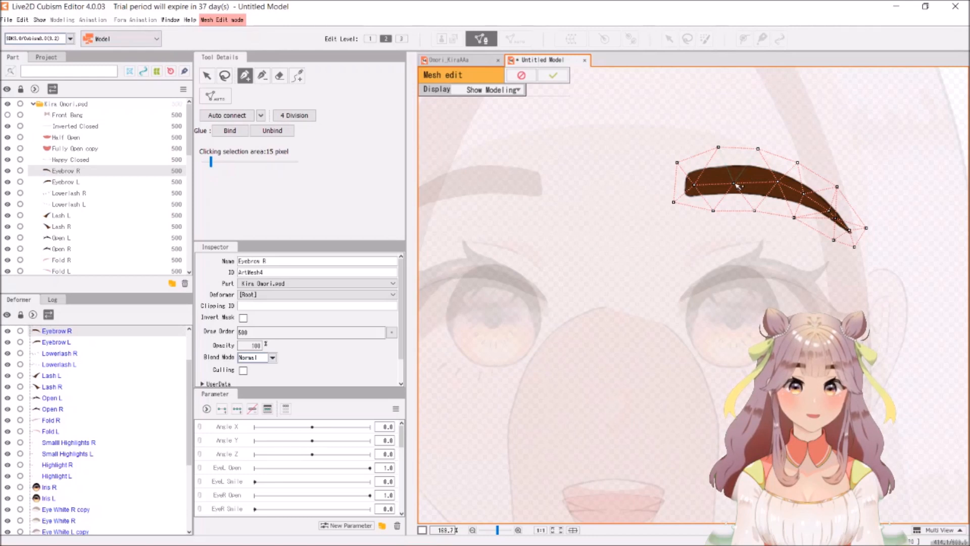
drag(738, 185, 739, 178)
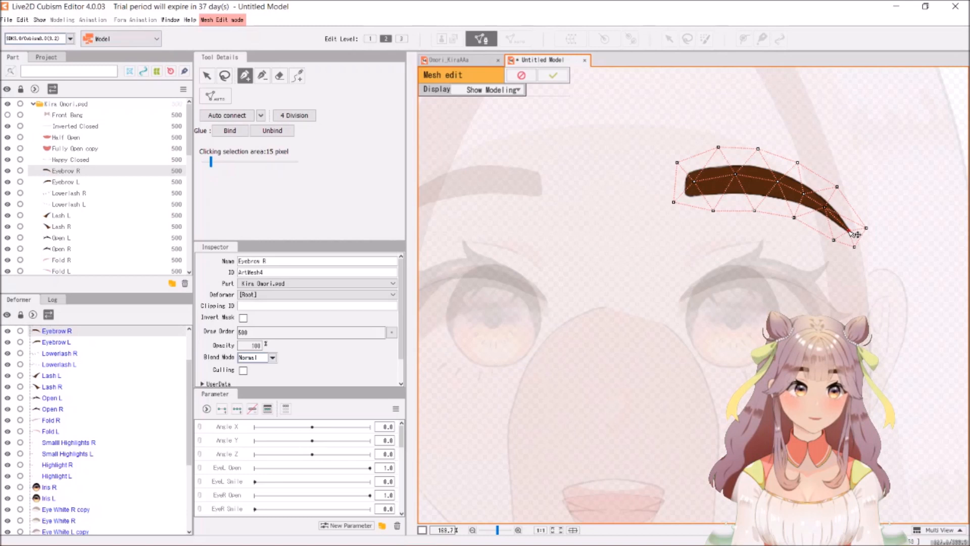
drag(674, 203, 676, 220)
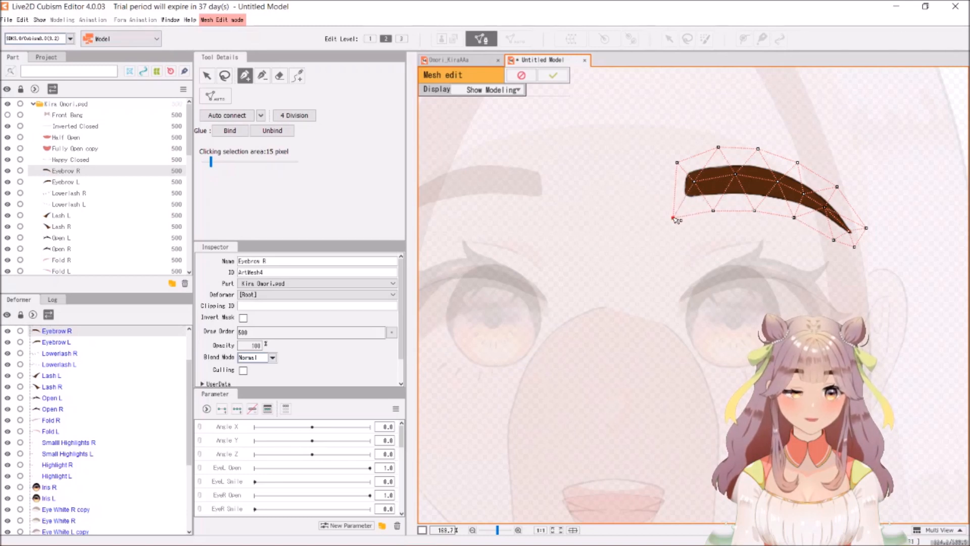
click(714, 211)
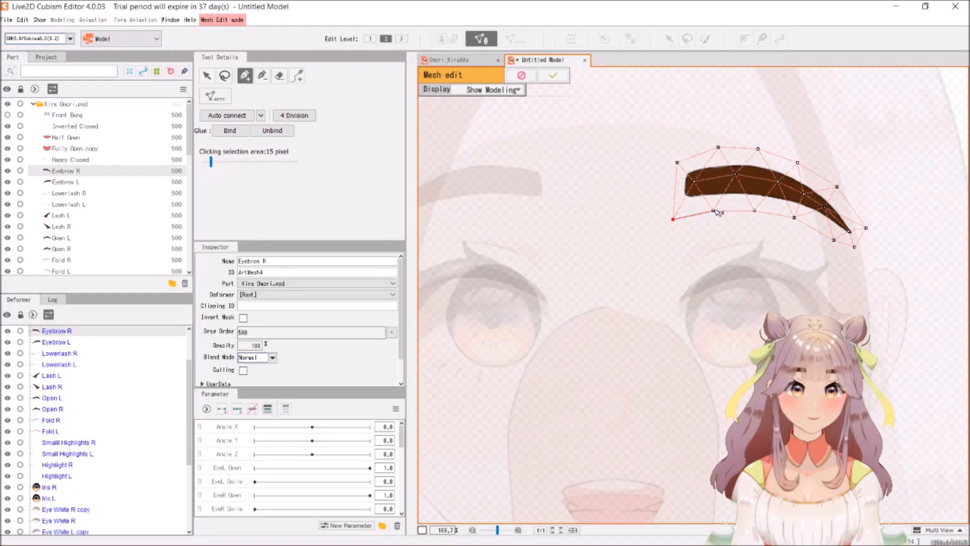
click(758, 212)
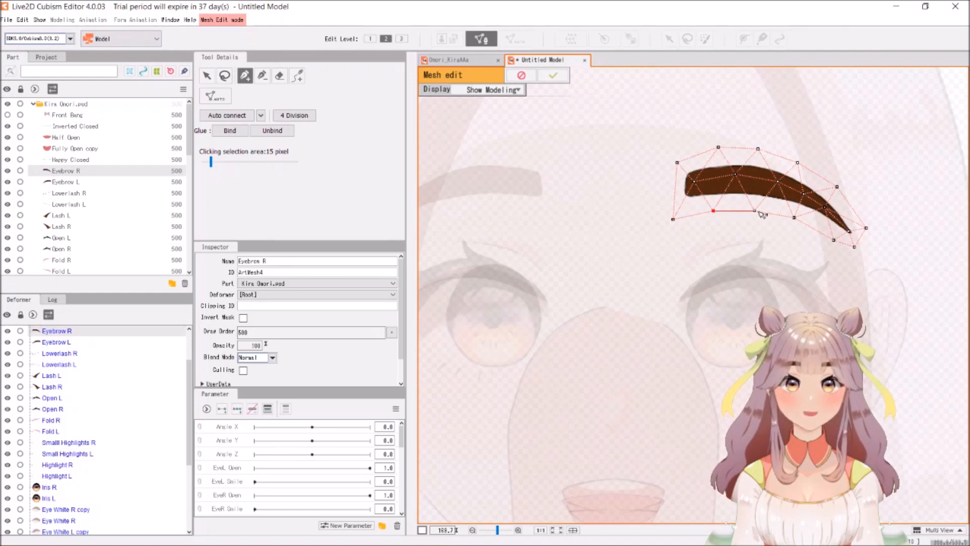
click(797, 218)
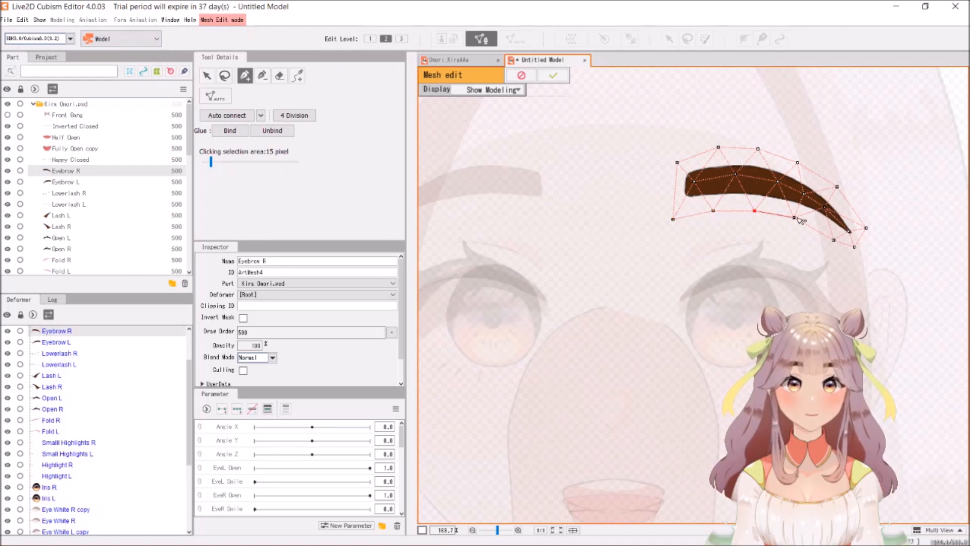
click(836, 241)
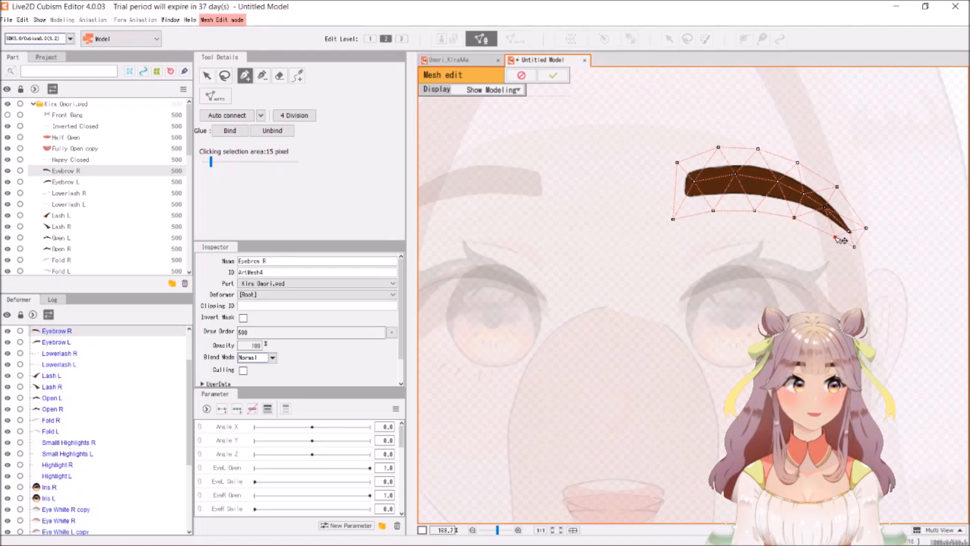
click(854, 250)
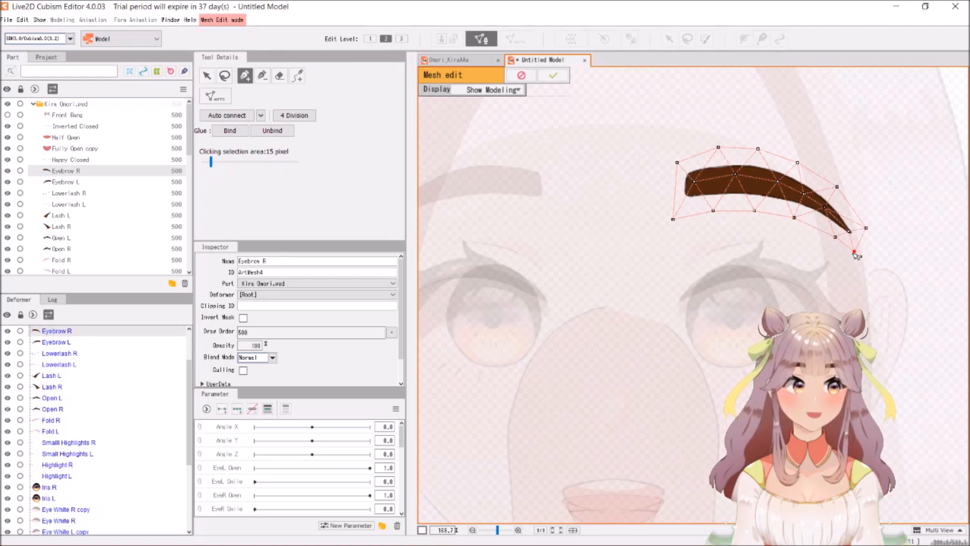
Step: Reposition the mesh vertices around the outer tip of Eyebrow R and apply the mesh edit
click(869, 233)
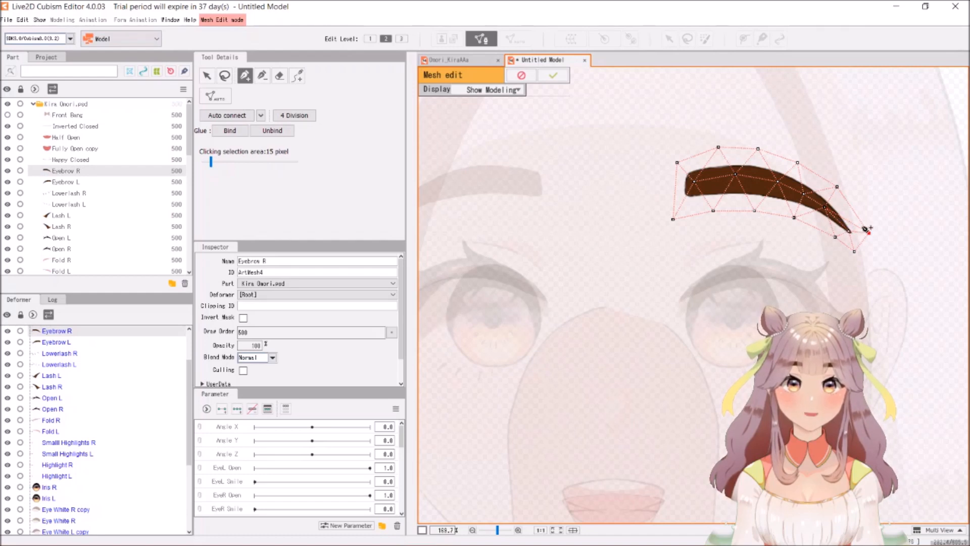
drag(860, 231, 860, 210)
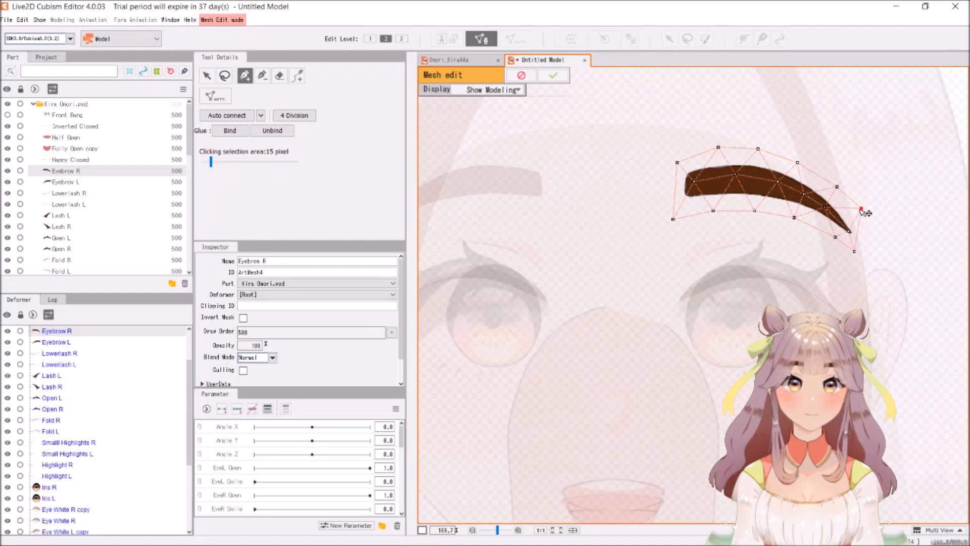
drag(857, 245, 874, 262)
drag(861, 208, 859, 211)
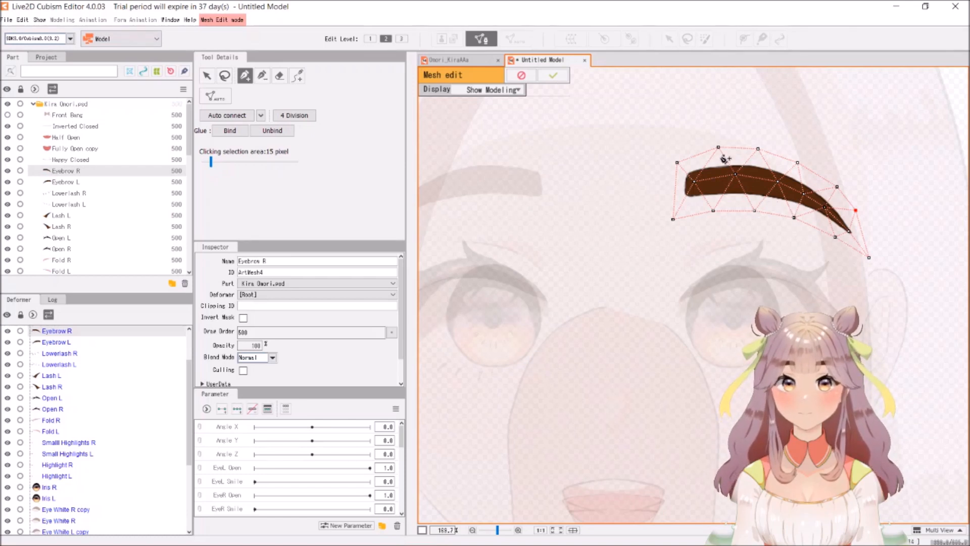
click(554, 75)
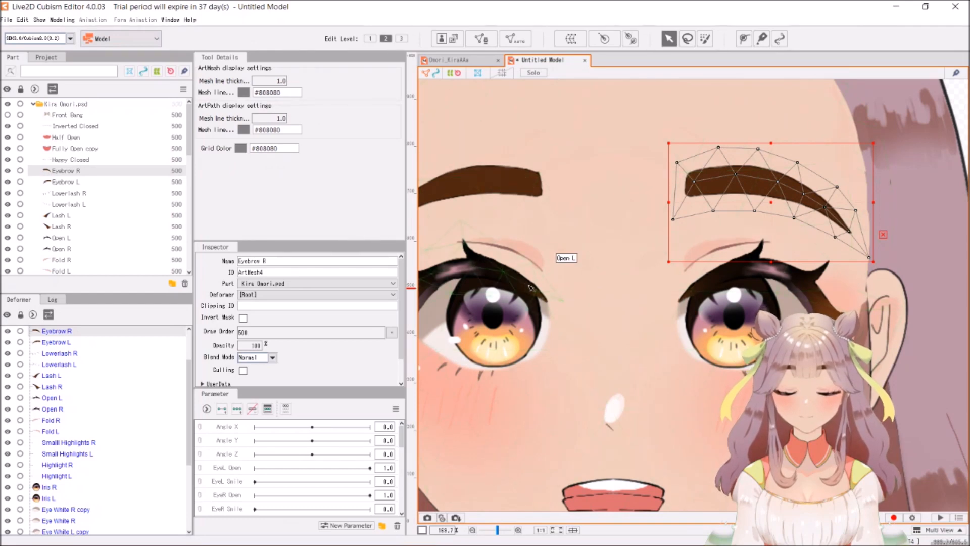
Step: Show the Front Bang part again and deselect Eyebrow R
scroll(531, 288, down, 5)
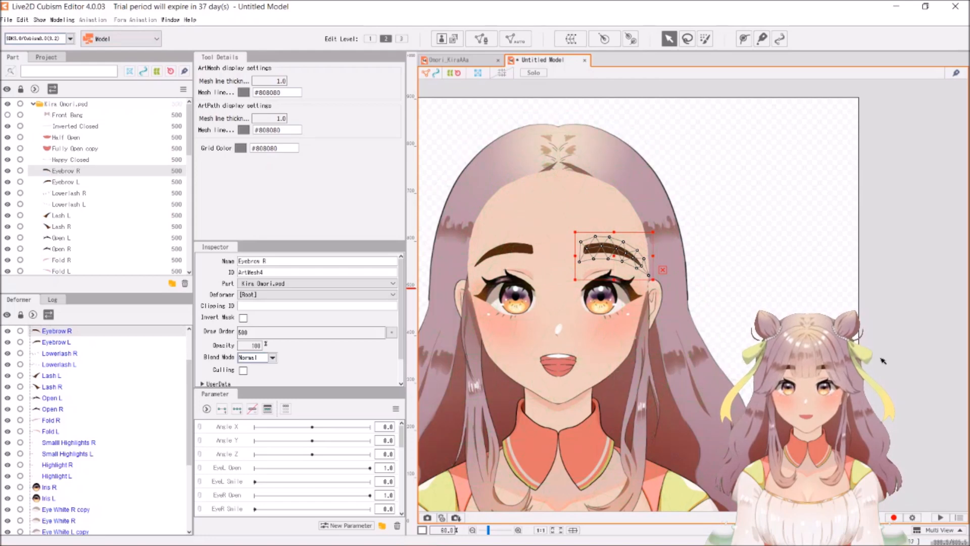
scroll(883, 360, up, 1)
scroll(883, 360, down, 1)
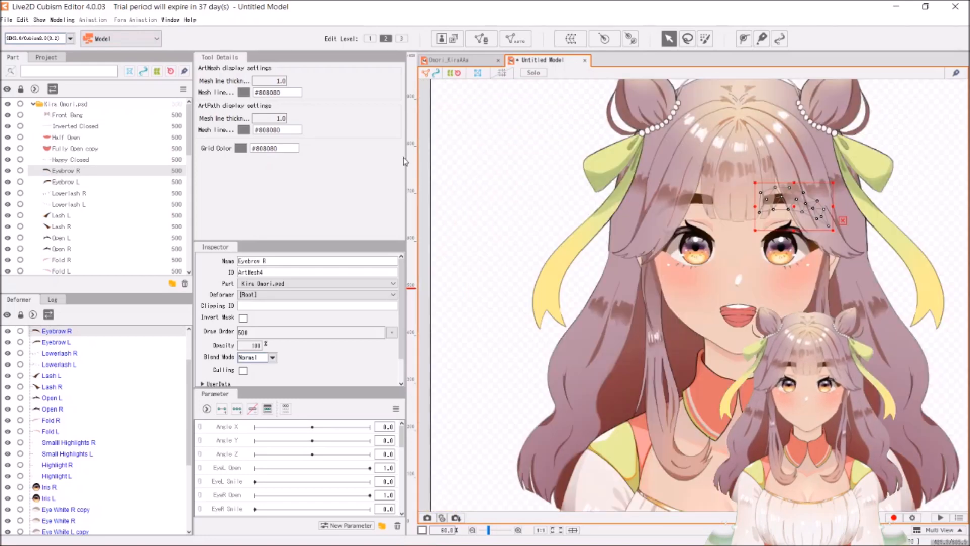
click(494, 197)
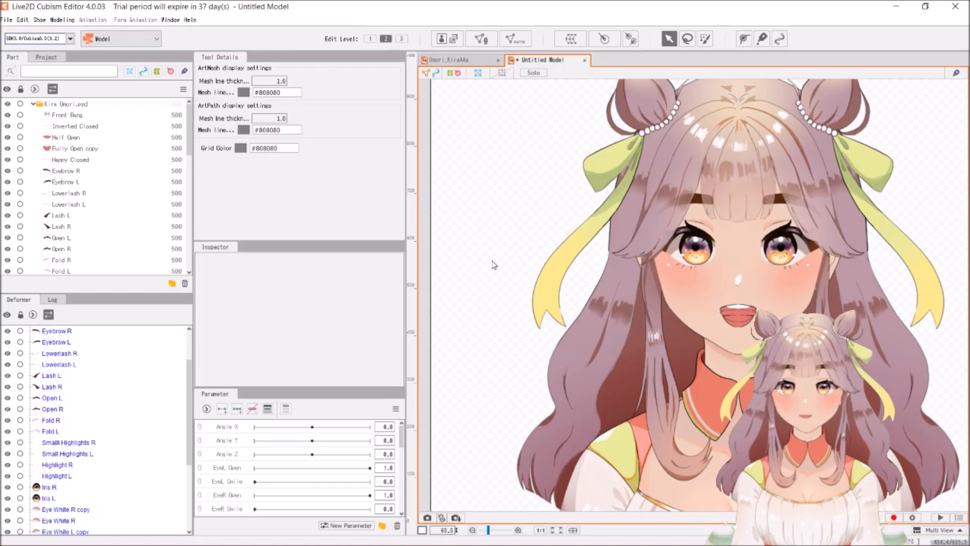
Step: Create a new texture atlas at 2048 px width and 2048 px height with the displayed model images laid out automatically
key(ctrl+t)
drag(498, 212, 504, 196)
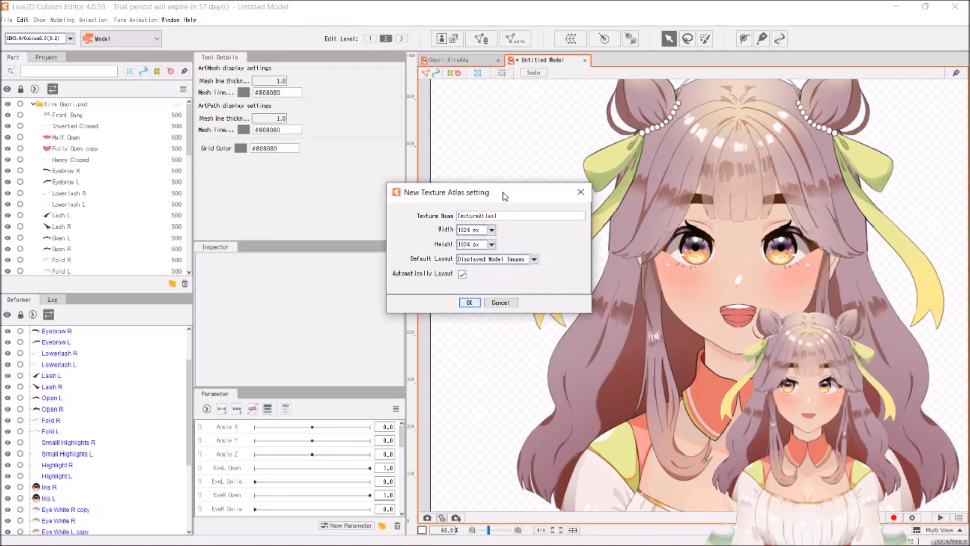
click(491, 230)
click(480, 285)
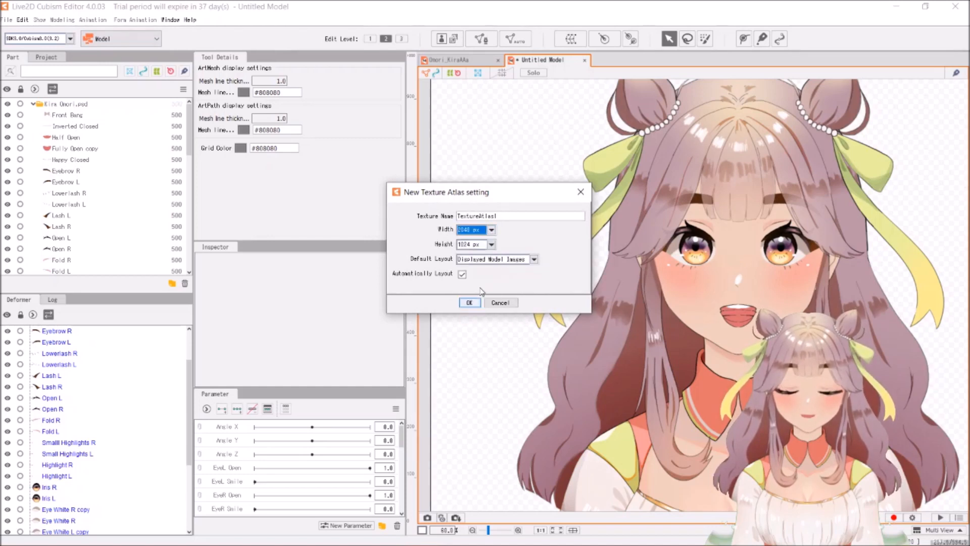
click(491, 245)
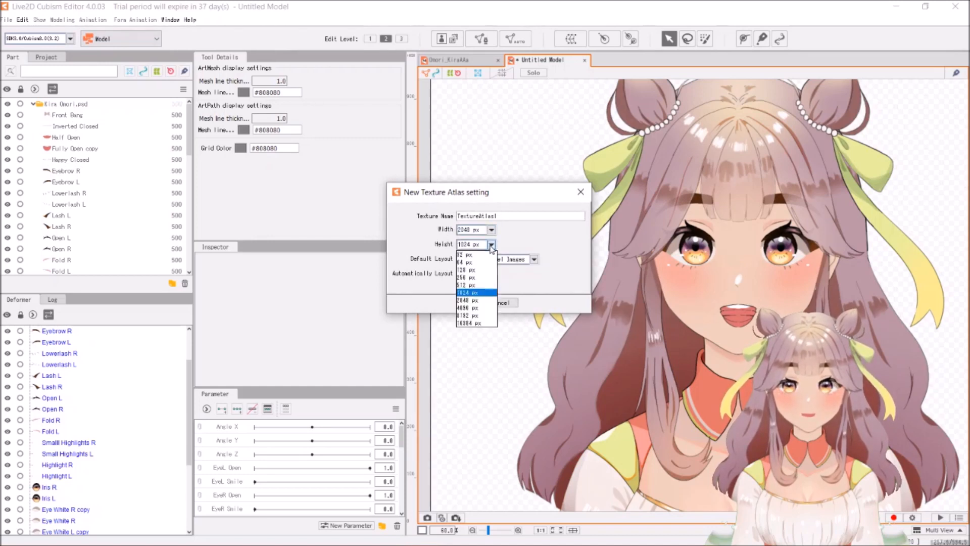
click(473, 300)
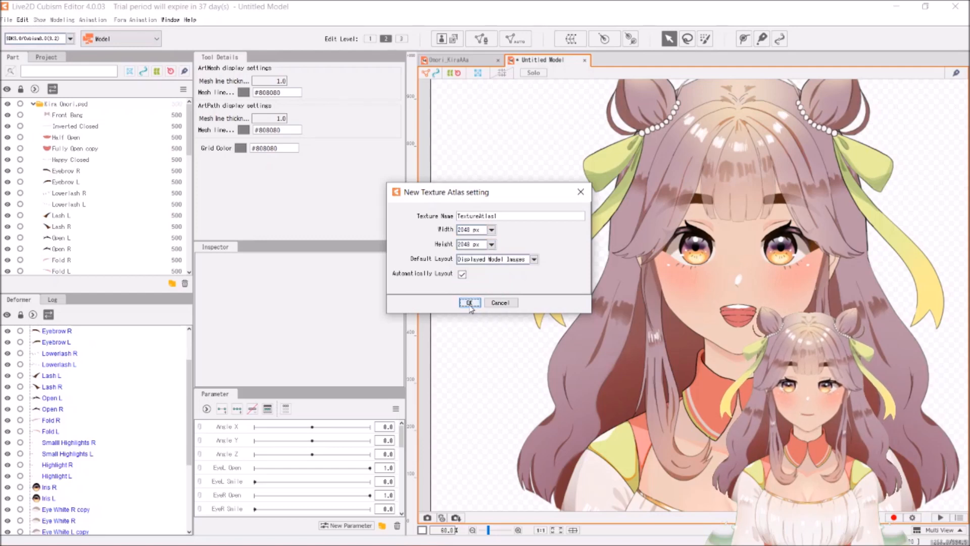
click(468, 303)
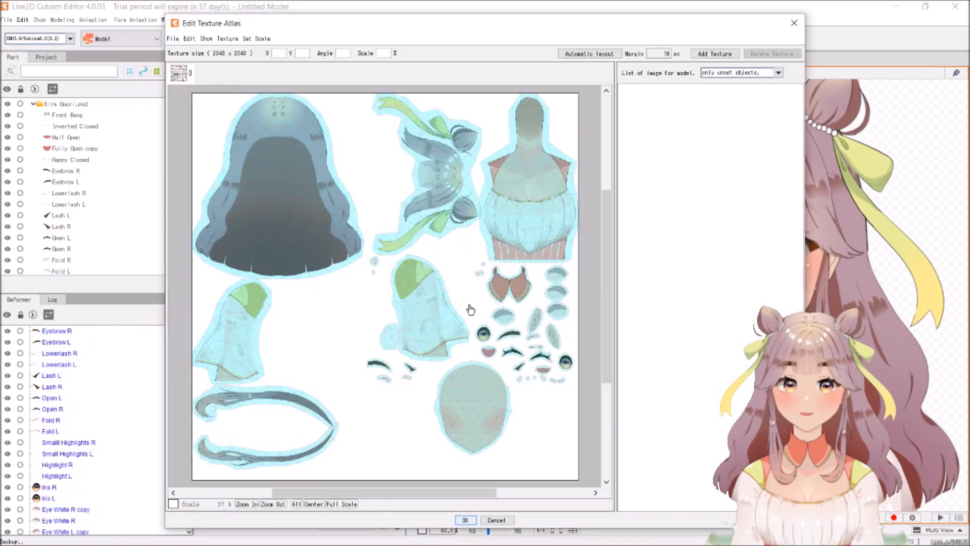
Step: Spread out the face, the long side hair strands and both sleeve pieces in the lower half of the atlas
drag(472, 402, 485, 422)
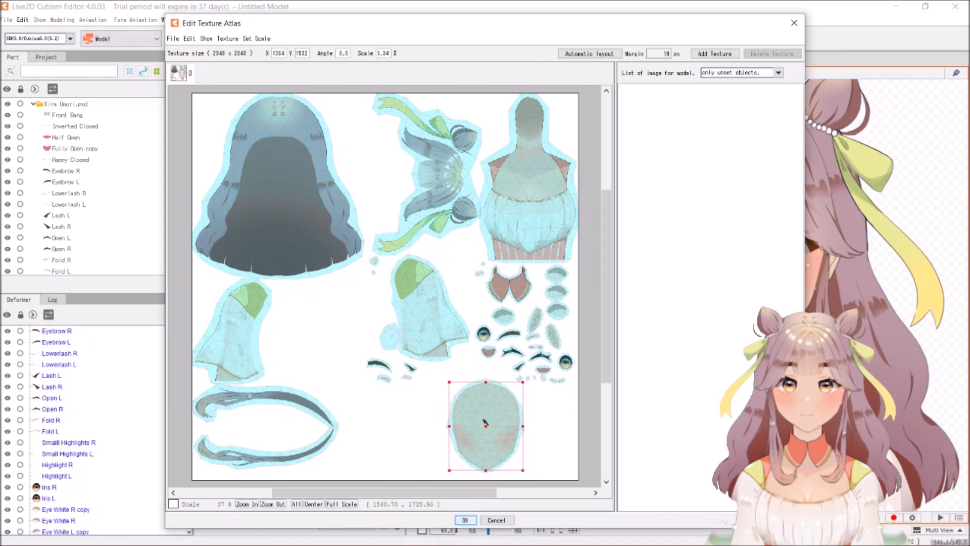
drag(313, 406, 408, 412)
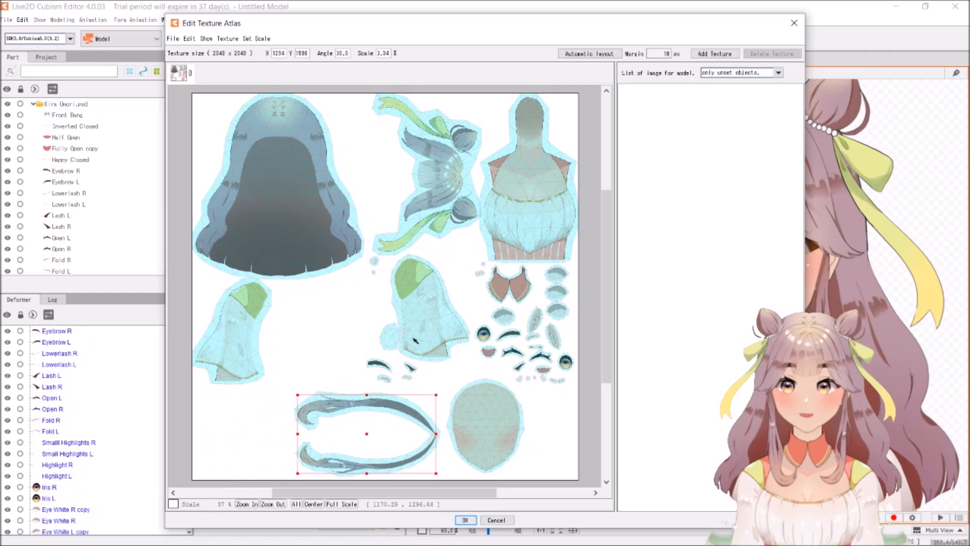
drag(241, 333, 244, 349)
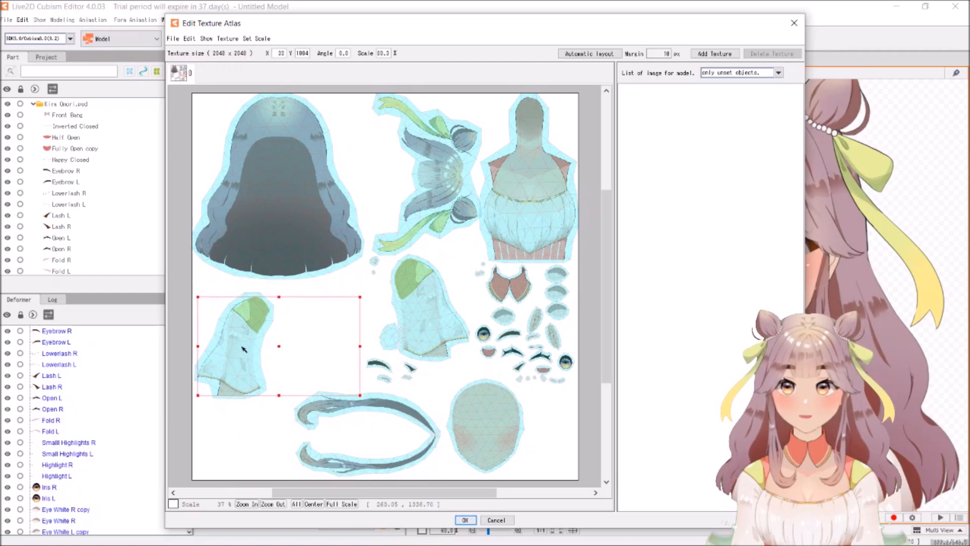
drag(412, 311, 313, 334)
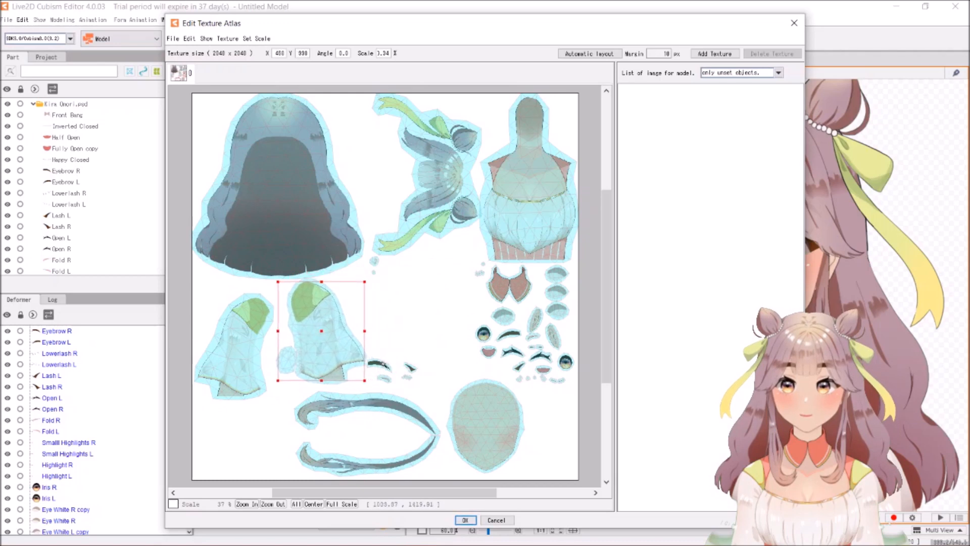
Step: Move the dark upper lash piece and the small lash piece away from the sleeve into the empty area beside it
drag(378, 365, 407, 338)
click(410, 369)
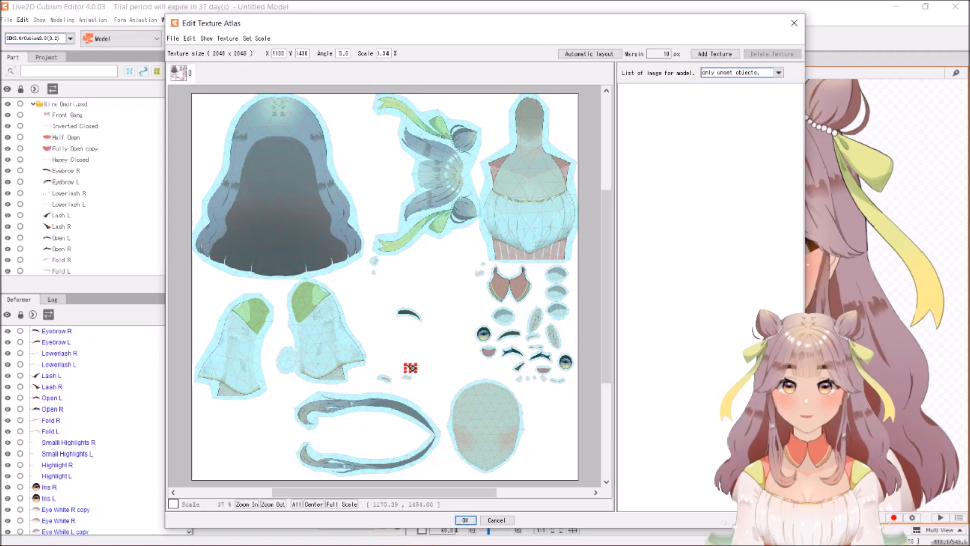
drag(411, 368, 414, 345)
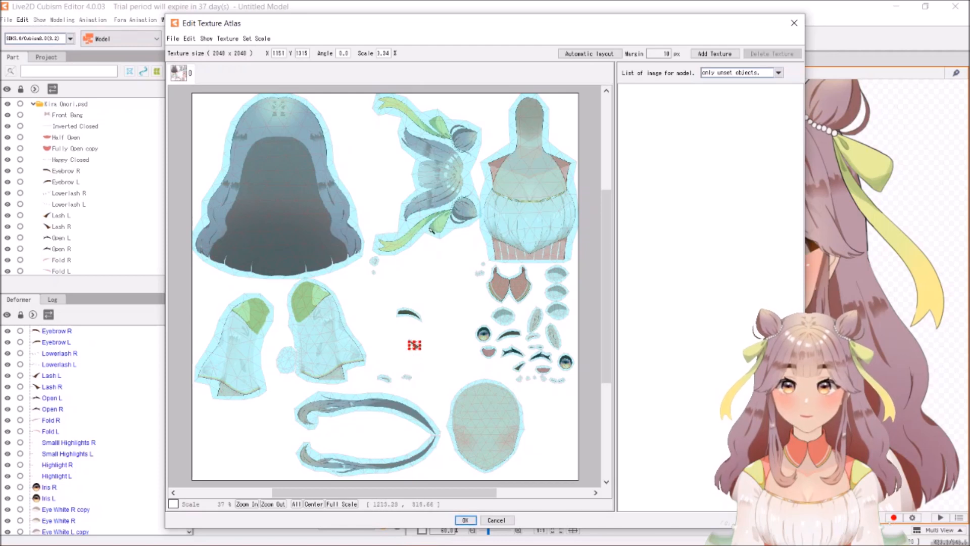
Step: Rotate the front hair piece slightly counterclockwise, shift it away from the torso, and move the small round piece below it into free space
click(447, 179)
drag(480, 258, 488, 251)
drag(442, 173, 434, 169)
click(378, 261)
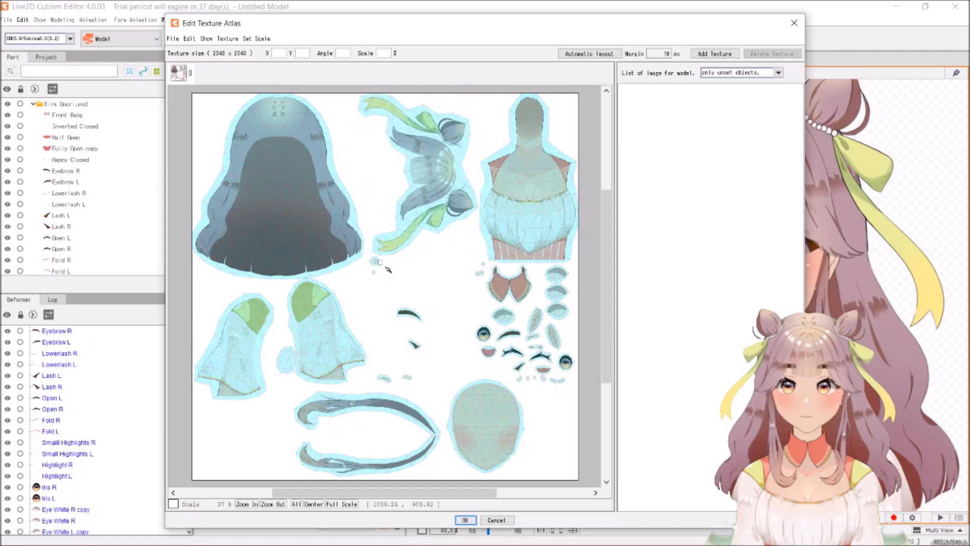
click(374, 261)
drag(375, 262, 425, 282)
click(390, 303)
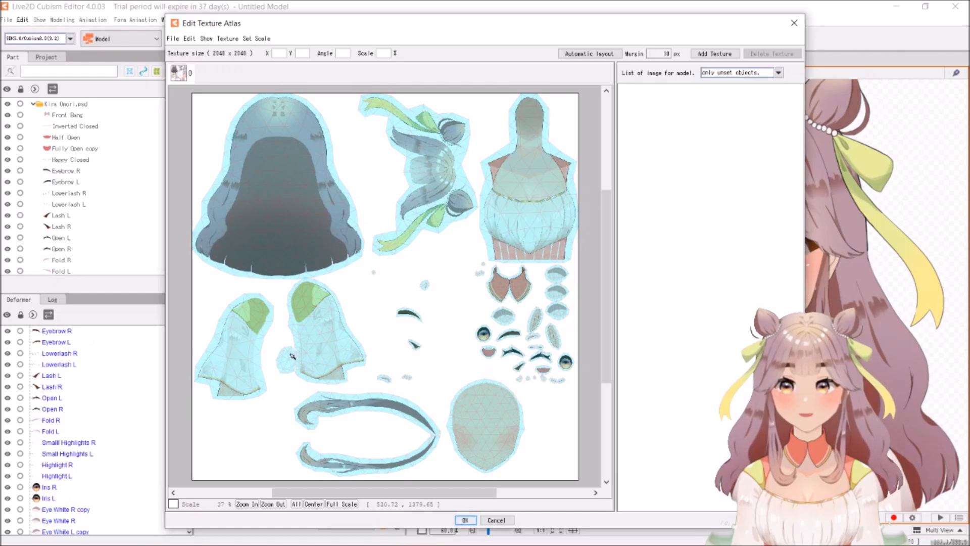
Step: Examine the spacing between the round piece and the adjacent sleeve mesh at 200% zoom for overlaps
scroll(287, 363, down, 10)
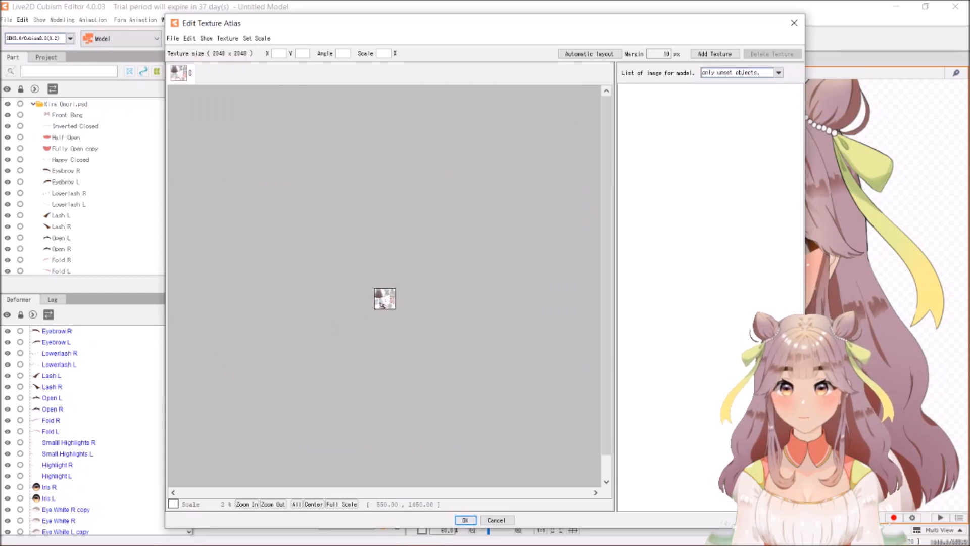
click(247, 504)
click(247, 504)
click(248, 505)
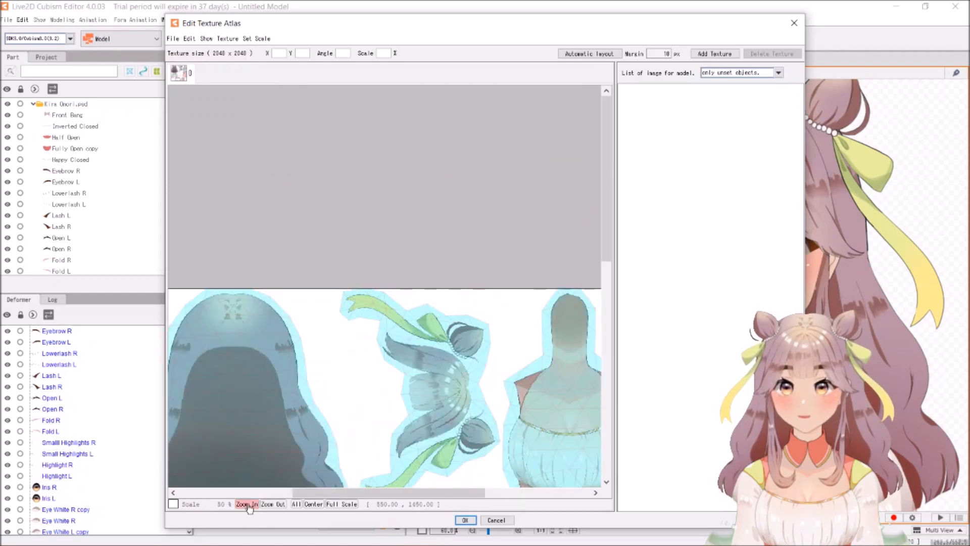
click(248, 505)
drag(609, 218, 608, 387)
drag(448, 494, 391, 501)
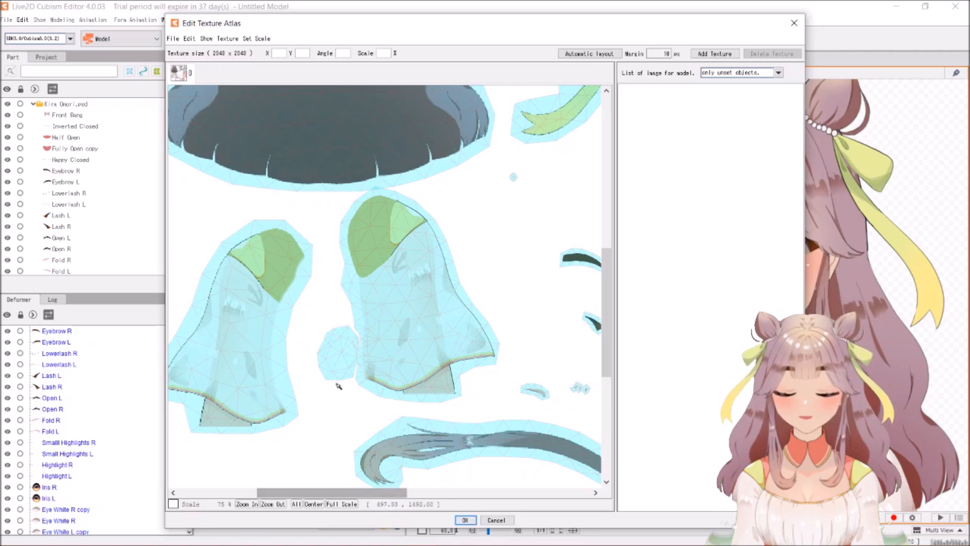
click(246, 504)
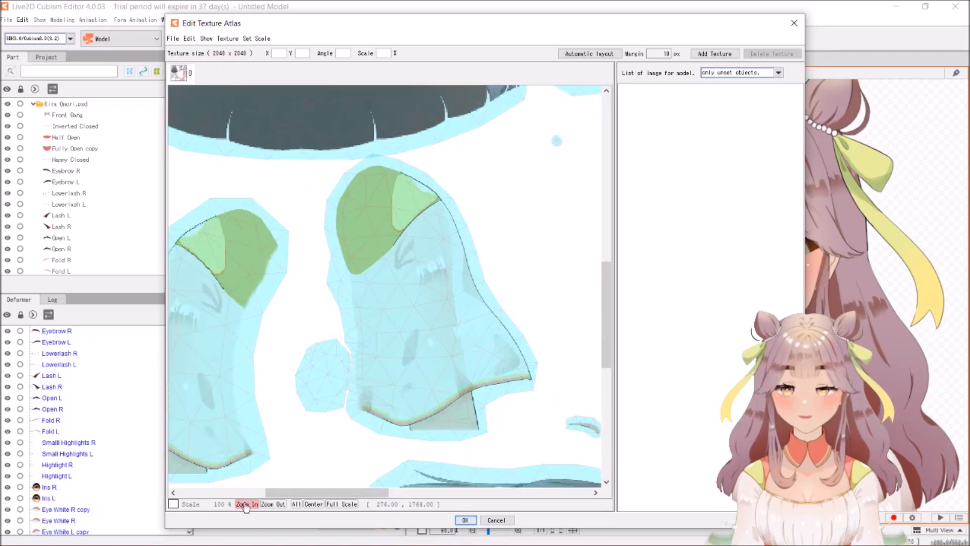
click(246, 504)
drag(306, 493, 279, 494)
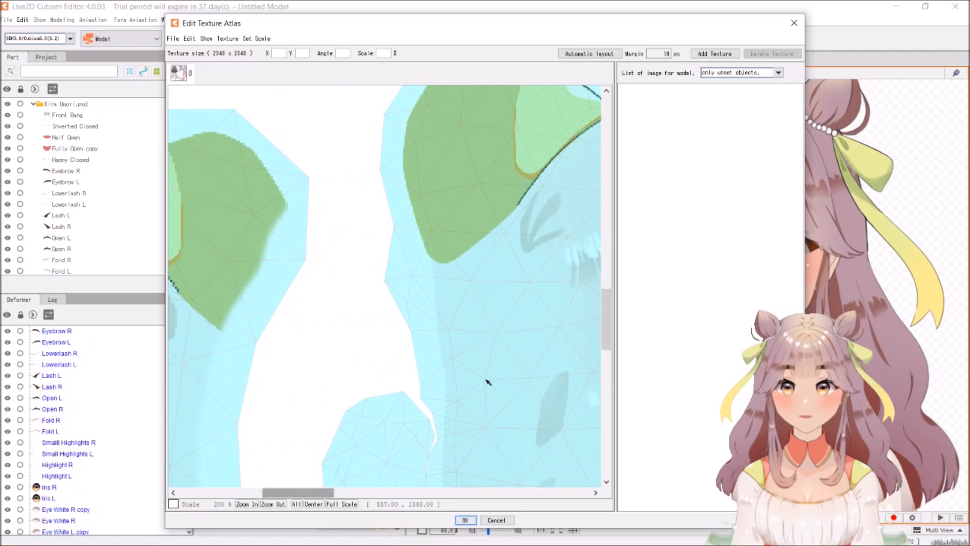
drag(608, 320, 611, 354)
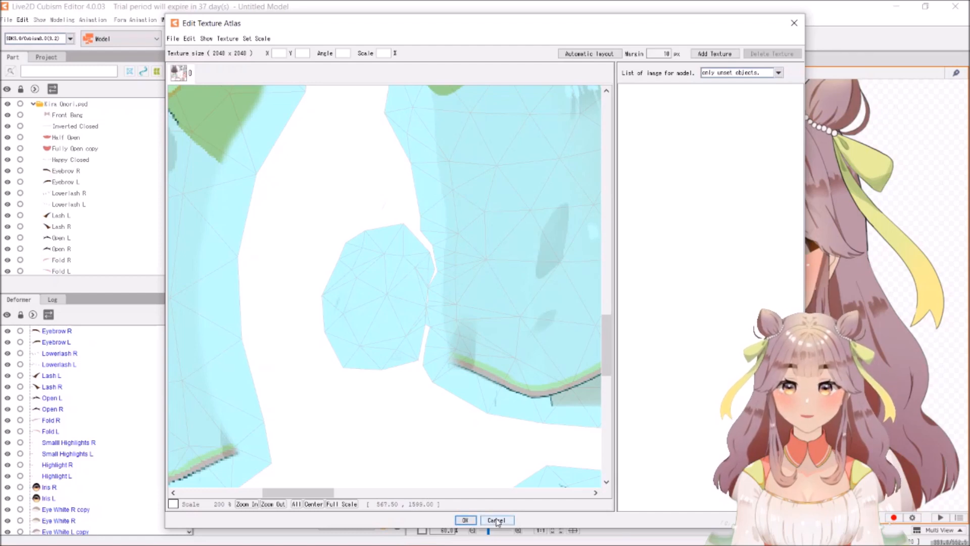
Step: Accept the arranged layout and generate the texture atlas
click(464, 520)
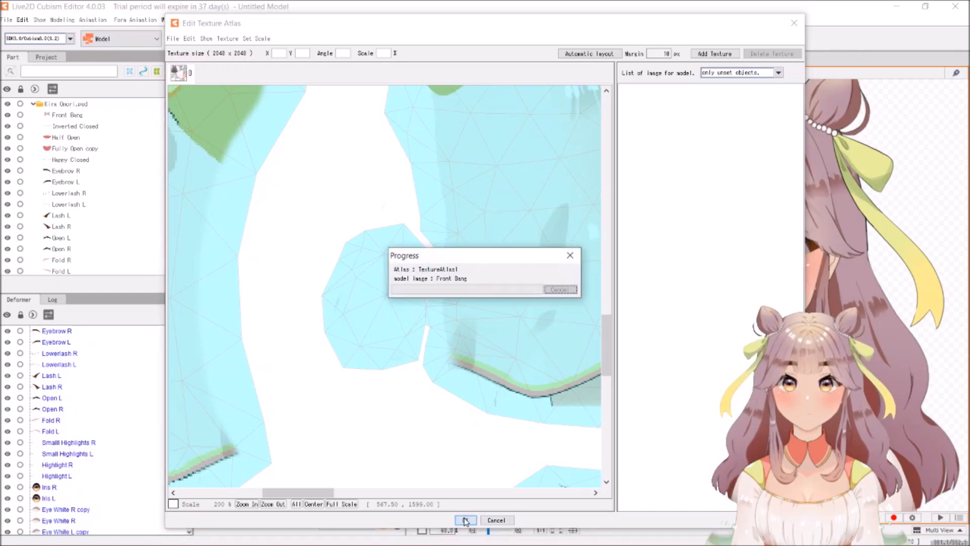